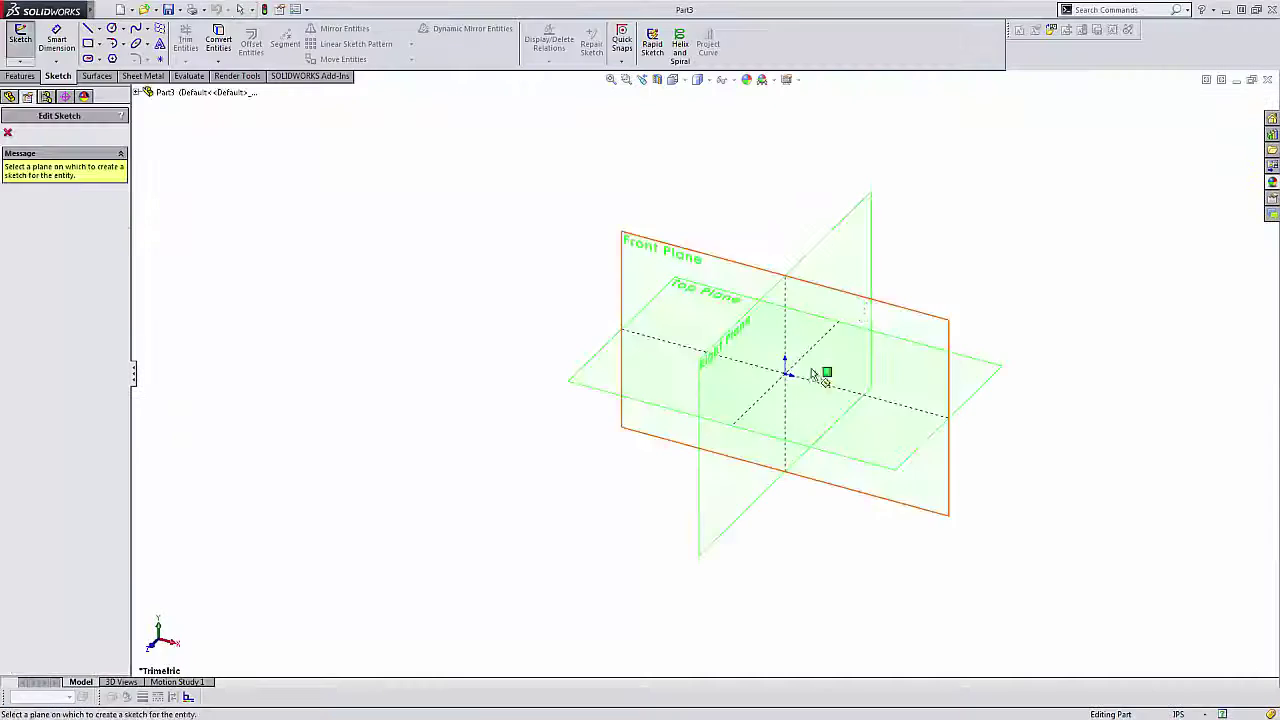
Create a new Part_IN part and start a line sketch on the Front Plane
{"action": "left_click", "coordinate": [938, 328]}
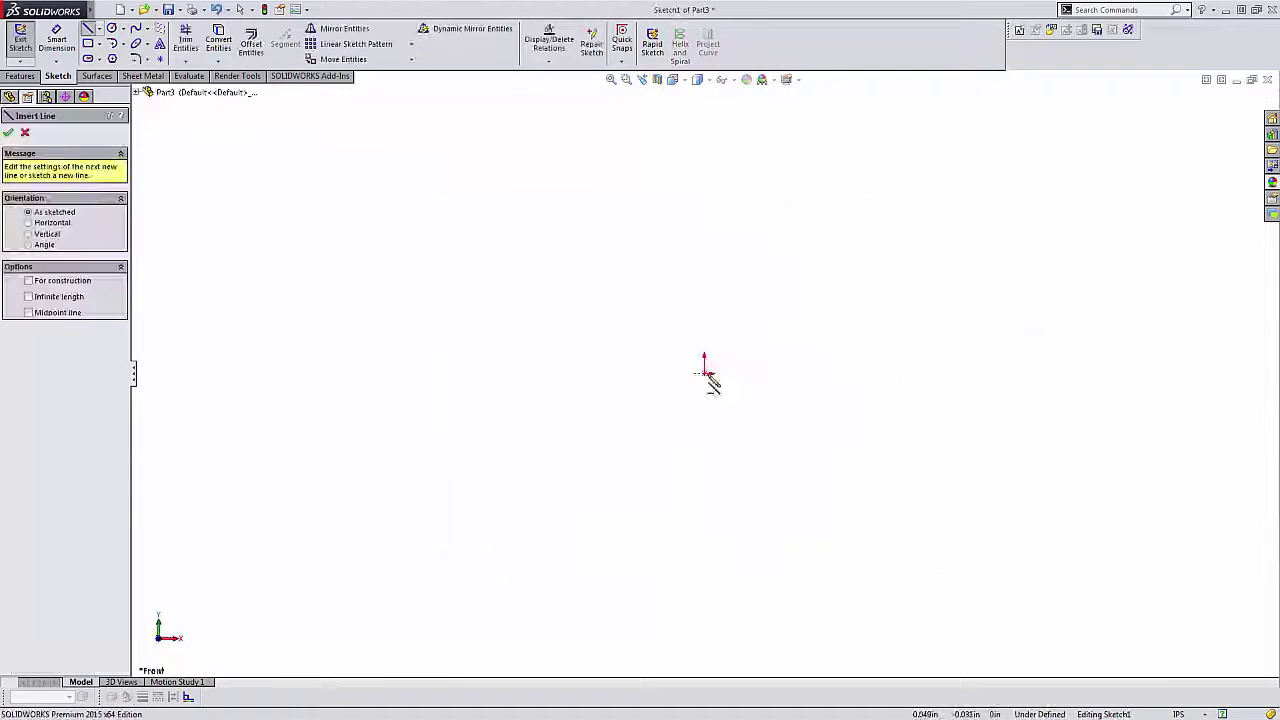
Draw a horizontal line from the origin plus vertical and diagonal construction lines
{"action": "left_click", "coordinate": [704, 373]}
{"action": "left_click", "coordinate": [1020, 373]}
{"action": "left_click", "coordinate": [1070, 394]}
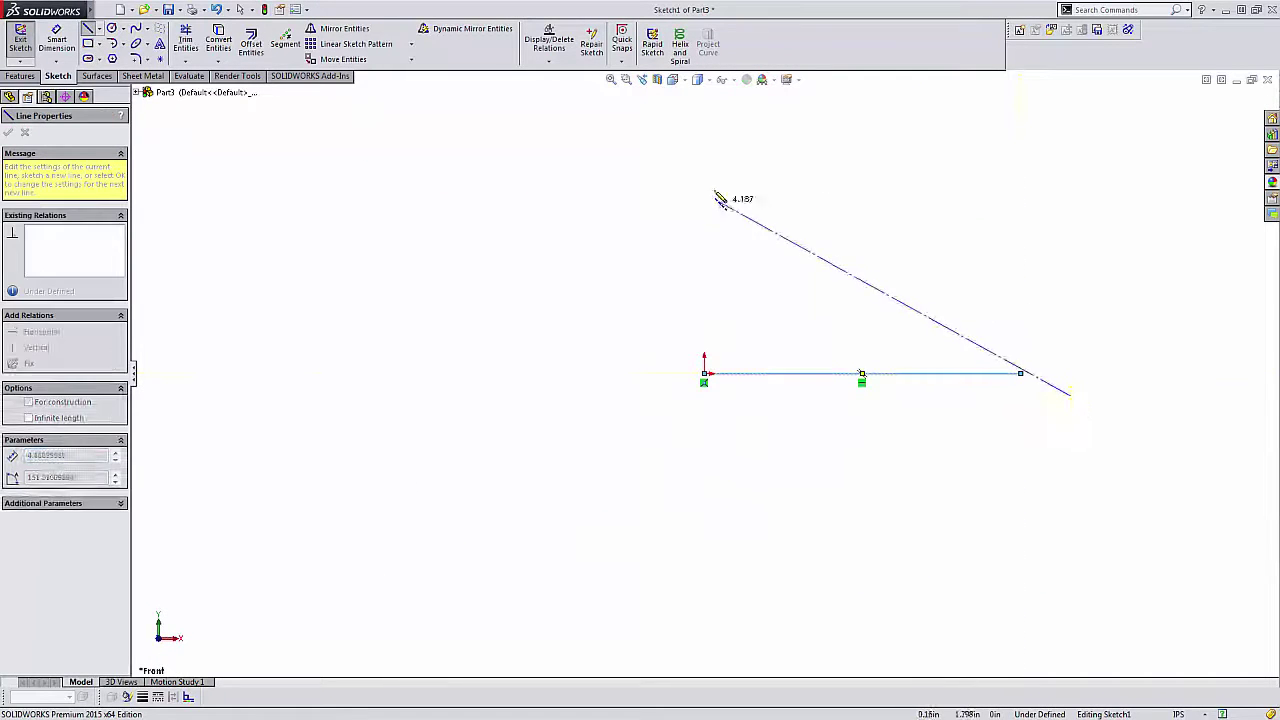
{"action": "left_click", "coordinate": [660, 400]}
{"action": "key", "text": "Escape"}
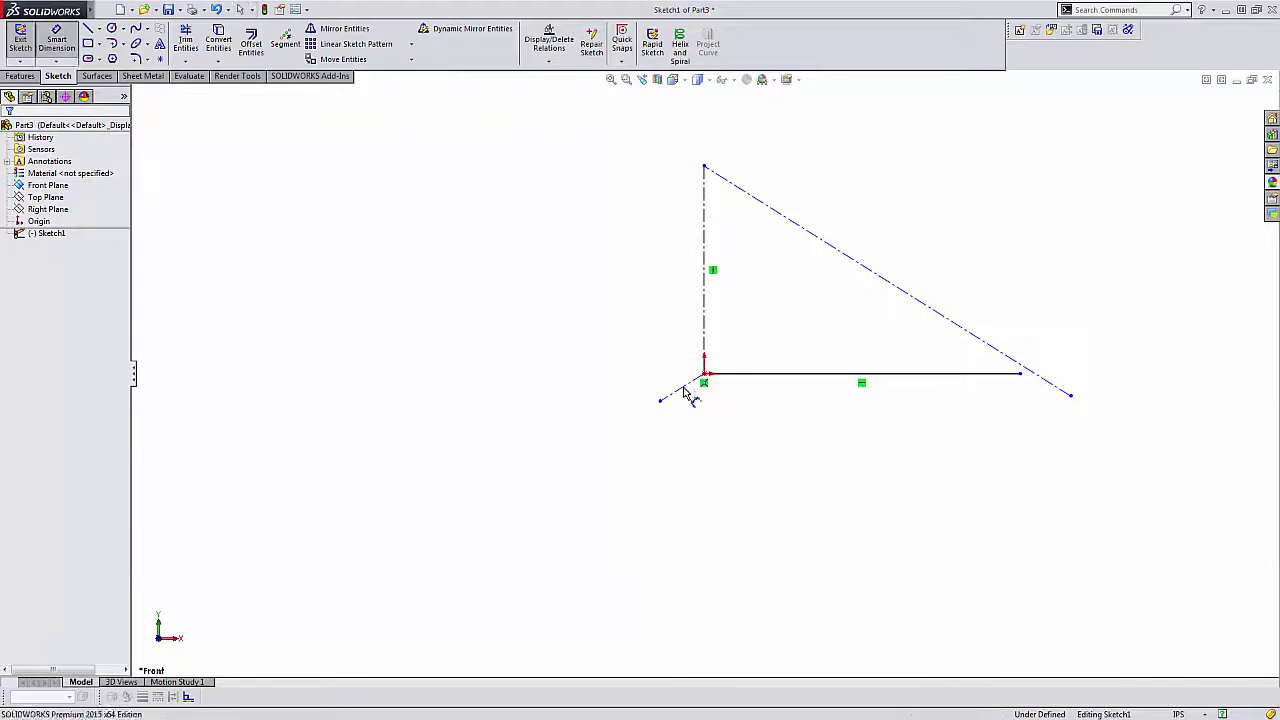
Dimension the angled construction line at 45° and the horizontal line at 4.000
{"action": "left_click", "coordinate": [684, 389]}
{"action": "left_click", "coordinate": [712, 374]}
{"action": "left_click", "coordinate": [641, 388]}
{"action": "type", "text": "45"}
{"action": "key", "text": "Return"}
{"action": "left_click", "coordinate": [993, 376]}
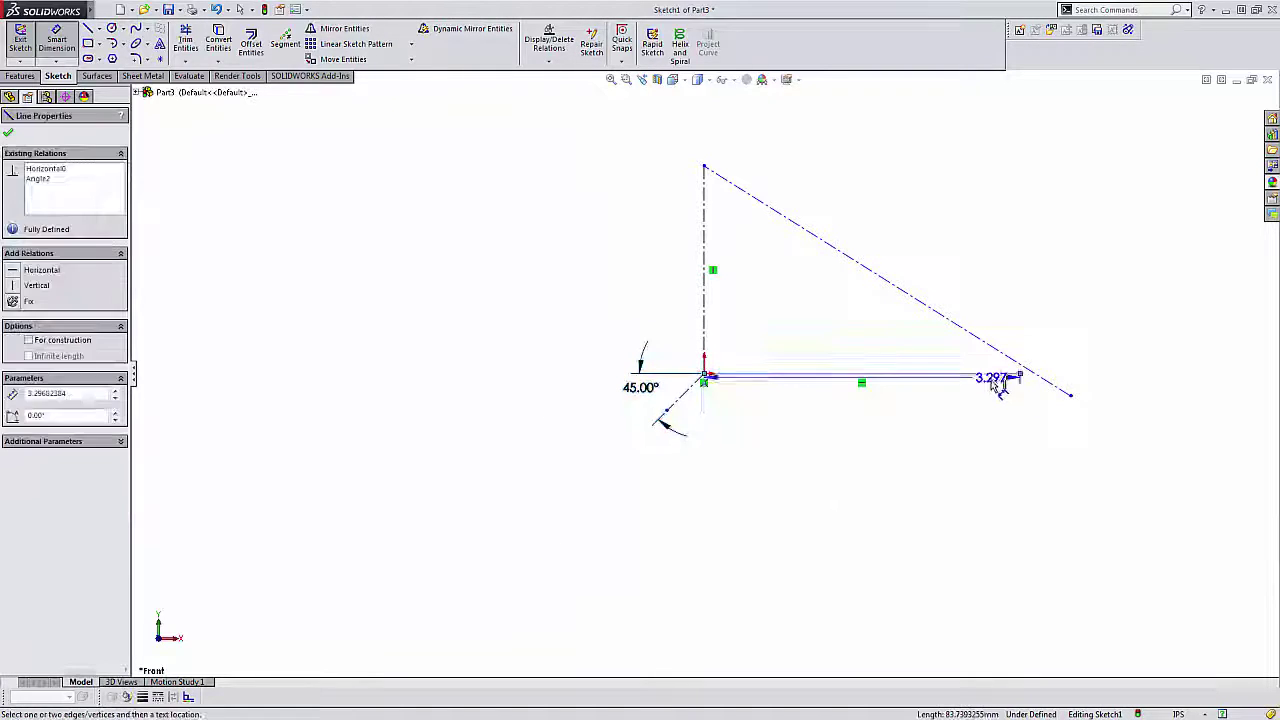
{"action": "left_click", "coordinate": [997, 405]}
{"action": "type", "text": "4"}
{"action": "key", "text": "Return"}
{"action": "key", "text": "Escape"}
{"action": "left_click", "coordinate": [1060, 388]}
Extend the diagonal line past the horizontal line's end and exit Sketch1
{"action": "left_click", "coordinate": [1088, 374], "text": "ctrl"}
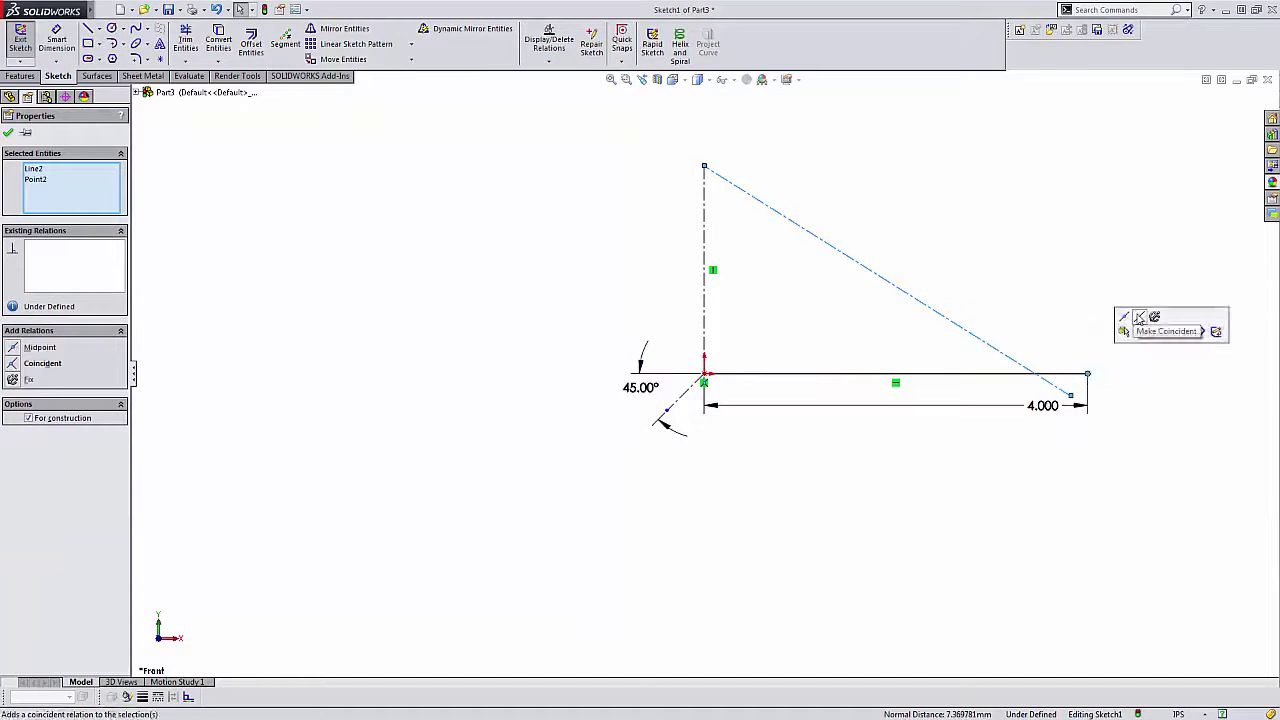
{"action": "left_click_drag", "start_coordinate": [1088, 375], "coordinate": [1179, 442]}
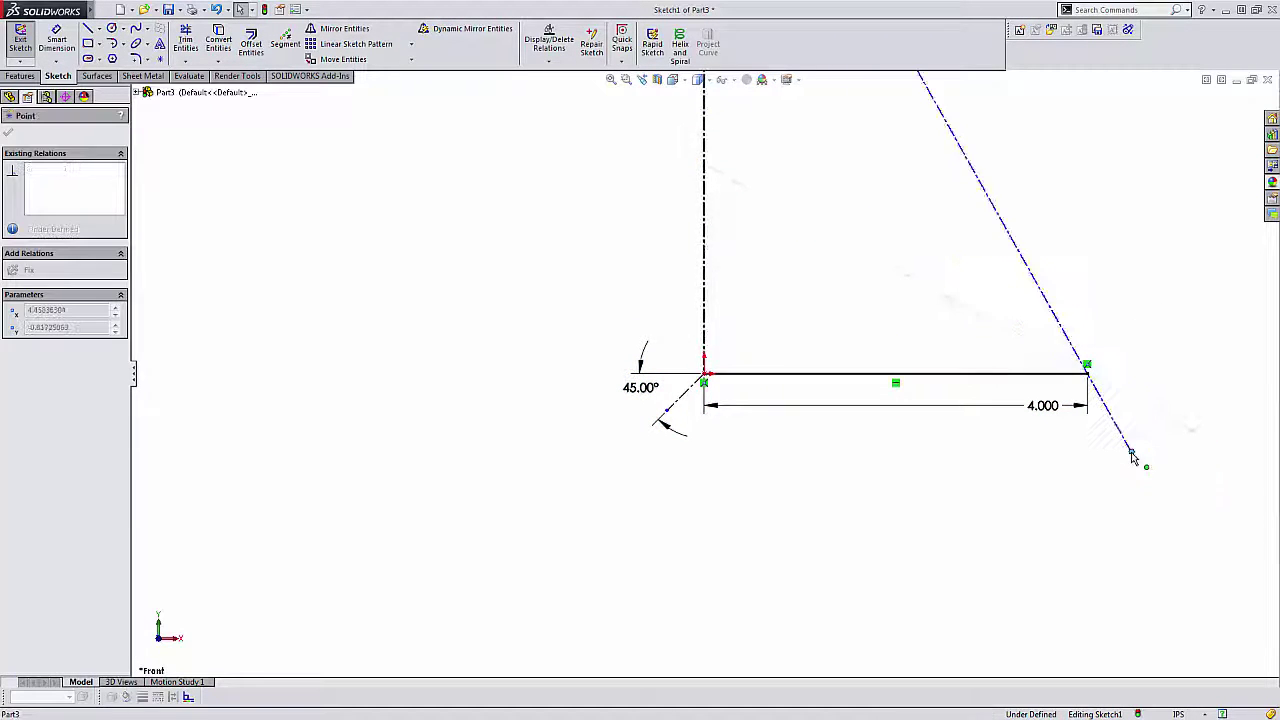
{"action": "left_click", "coordinate": [865, 290]}
{"action": "scroll", "coordinate": [865, 290], "scroll_direction": "up", "scroll_amount": 2}
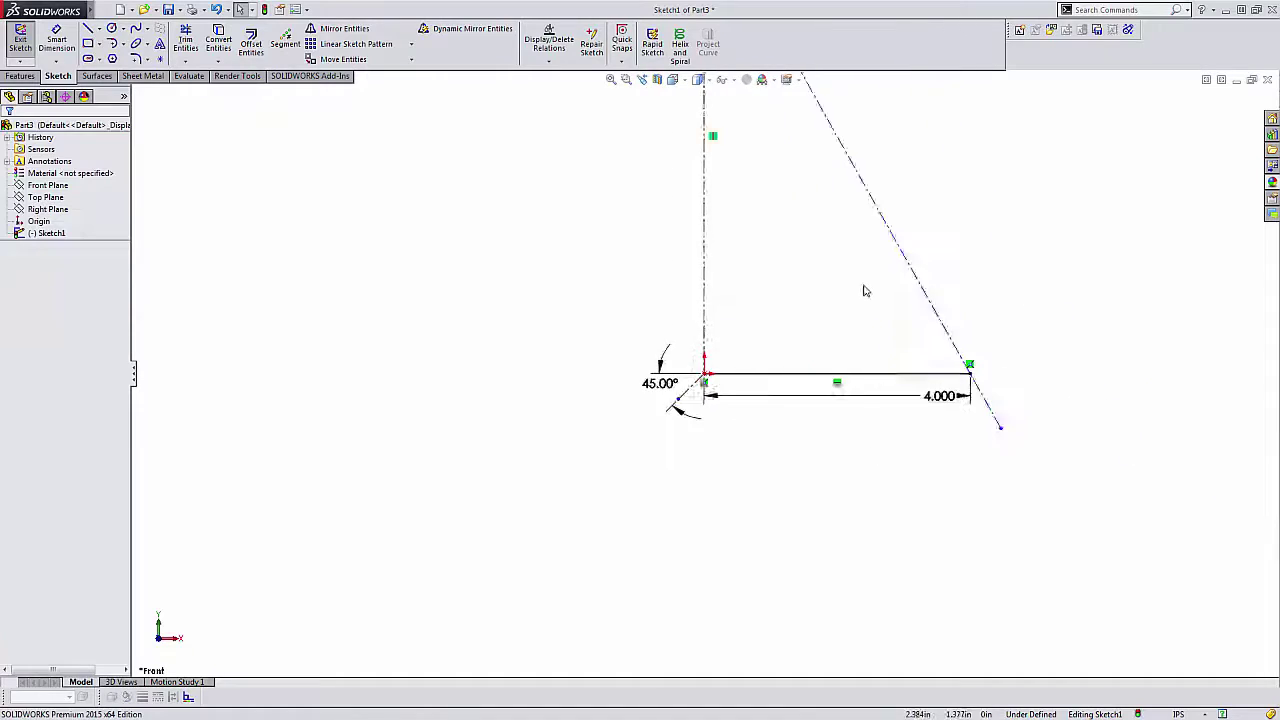
In a 3D sketch facing the Right Plane, draw a spline from the origin to the 4.000 line's end
{"action": "left_click", "coordinate": [20, 61]}
{"action": "left_click", "coordinate": [40, 95]}
{"action": "key", "text": "ctrl+8"}
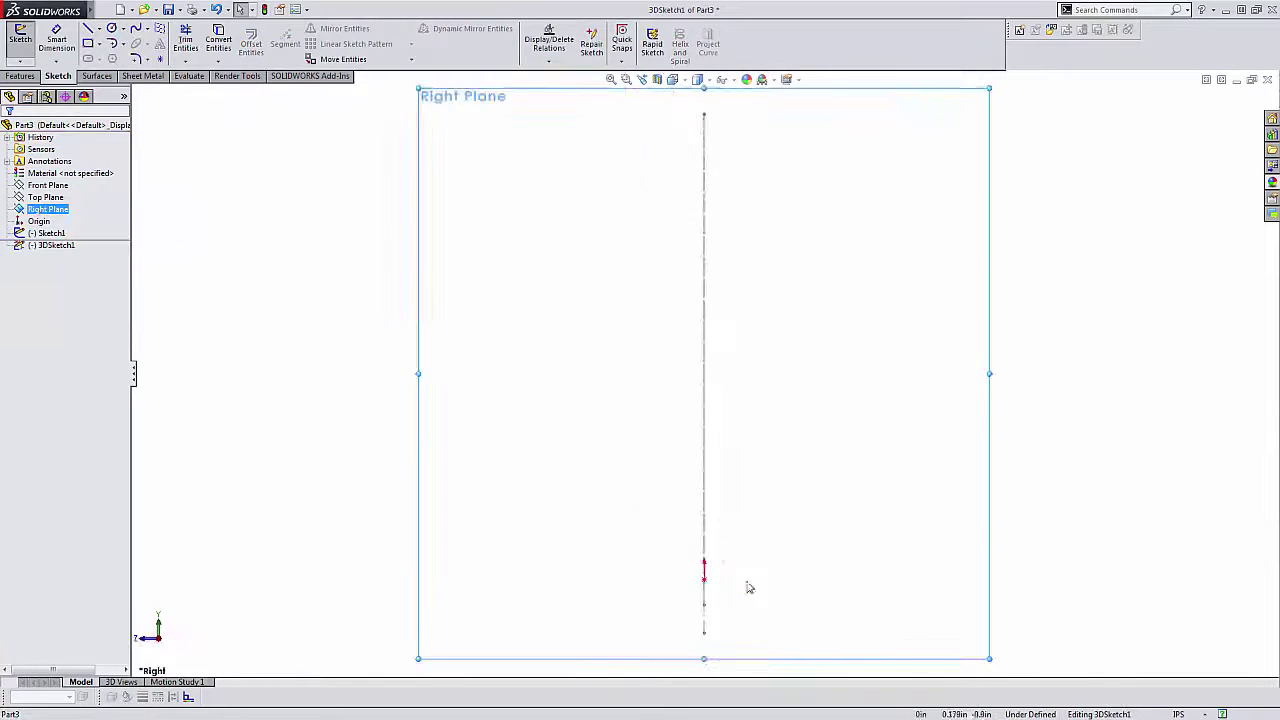
{"action": "left_click", "coordinate": [657, 528]}
{"action": "middle_click_drag", "start_coordinate": [657, 528], "coordinate": [657, 509]}
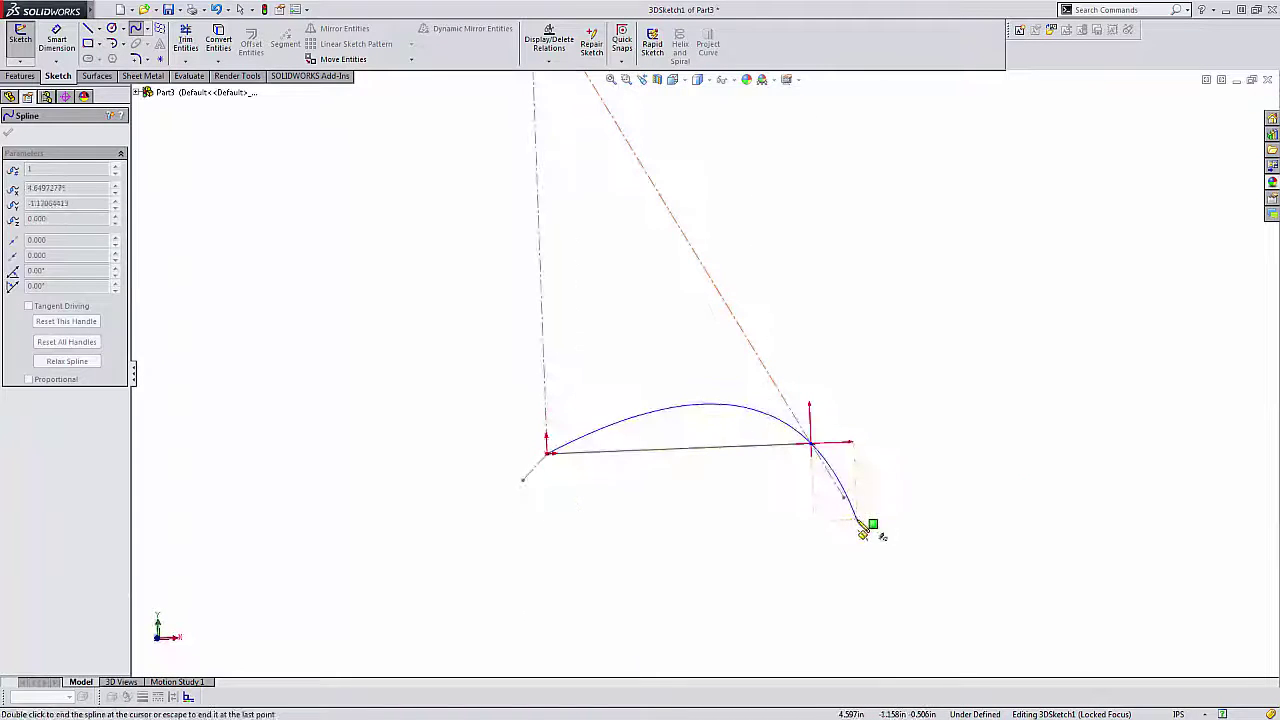
{"action": "key", "text": "Escape"}
{"action": "left_click", "coordinate": [749, 414]}
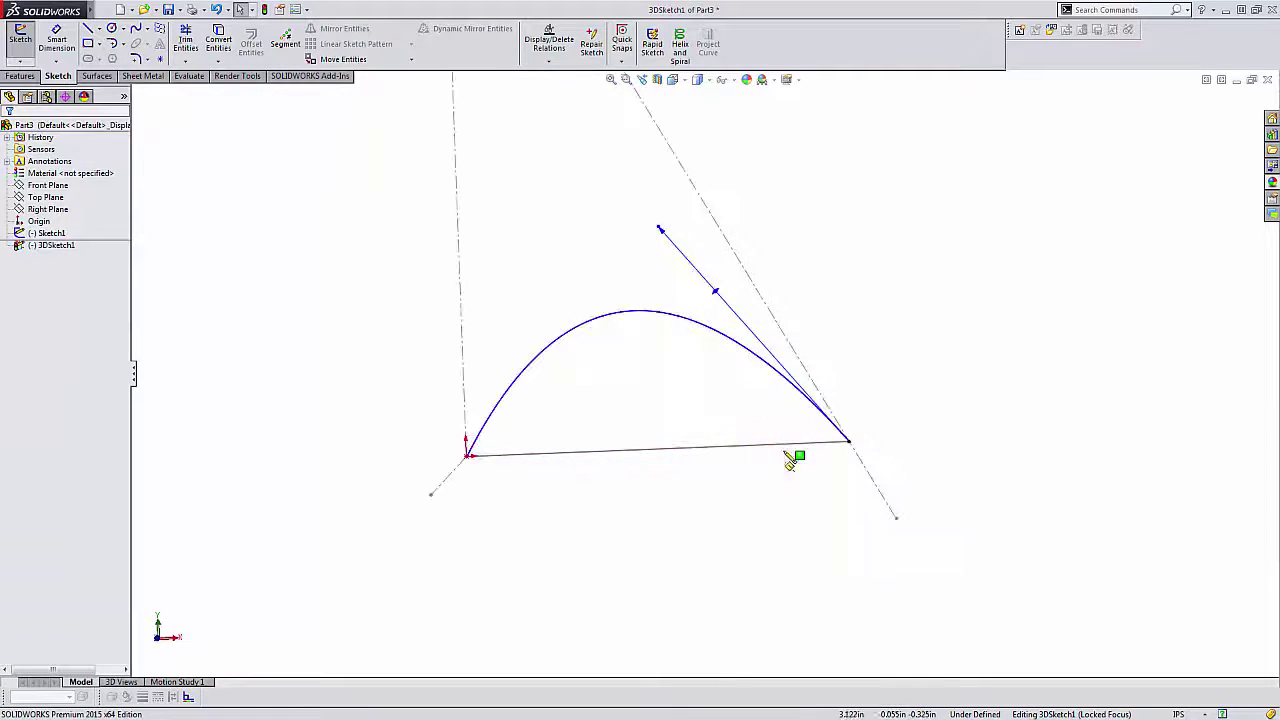
{"action": "middle_click_drag", "start_coordinate": [808, 400], "coordinate": [877, 491]}
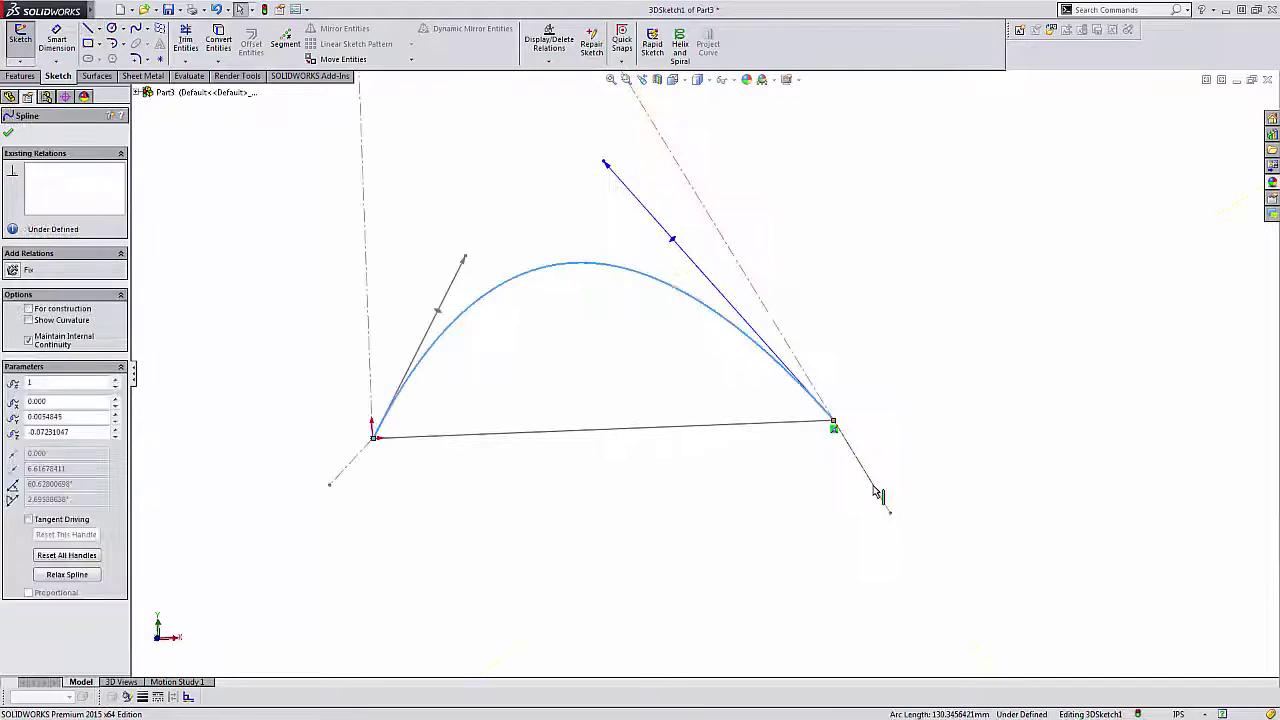
{"action": "left_click", "coordinate": [729, 474]}
{"action": "key", "text": "space"}
Relate the spline's end points to the origin and add a .005 offset dimension
{"action": "left_click", "coordinate": [609, 454]}
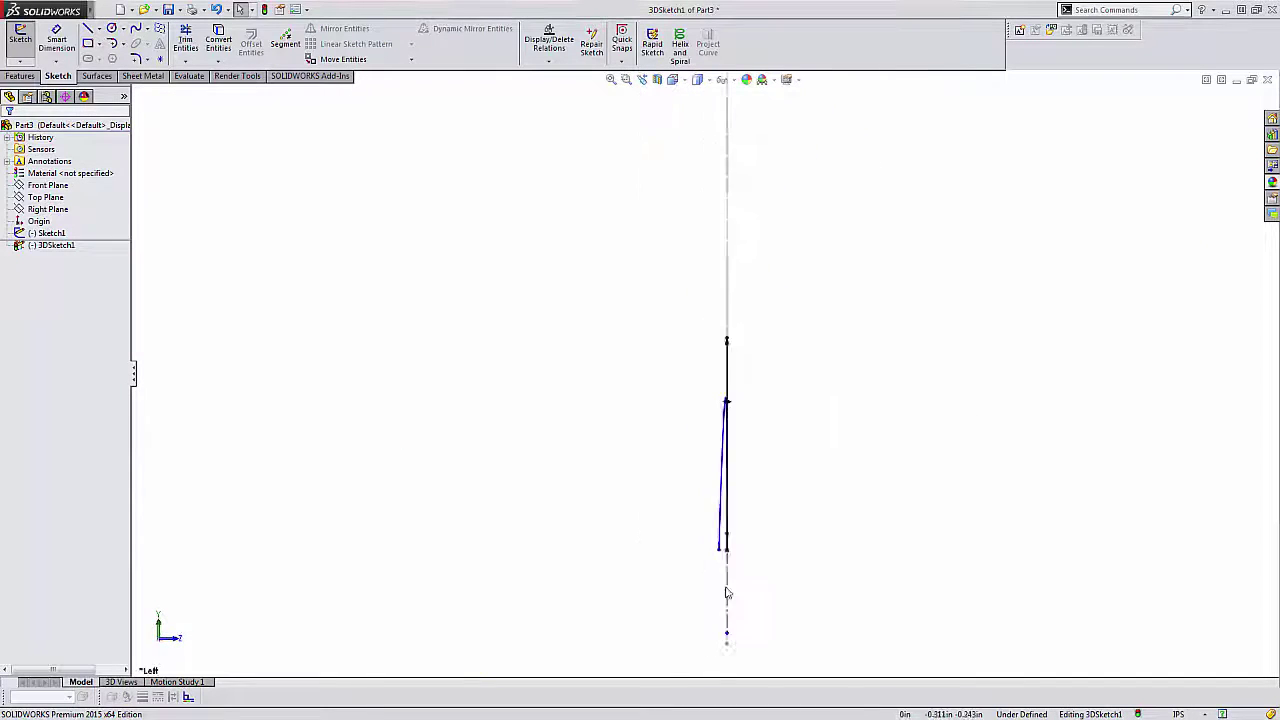
{"action": "left_click", "coordinate": [718, 430]}
{"action": "left_click", "coordinate": [671, 400], "text": "ctrl"}
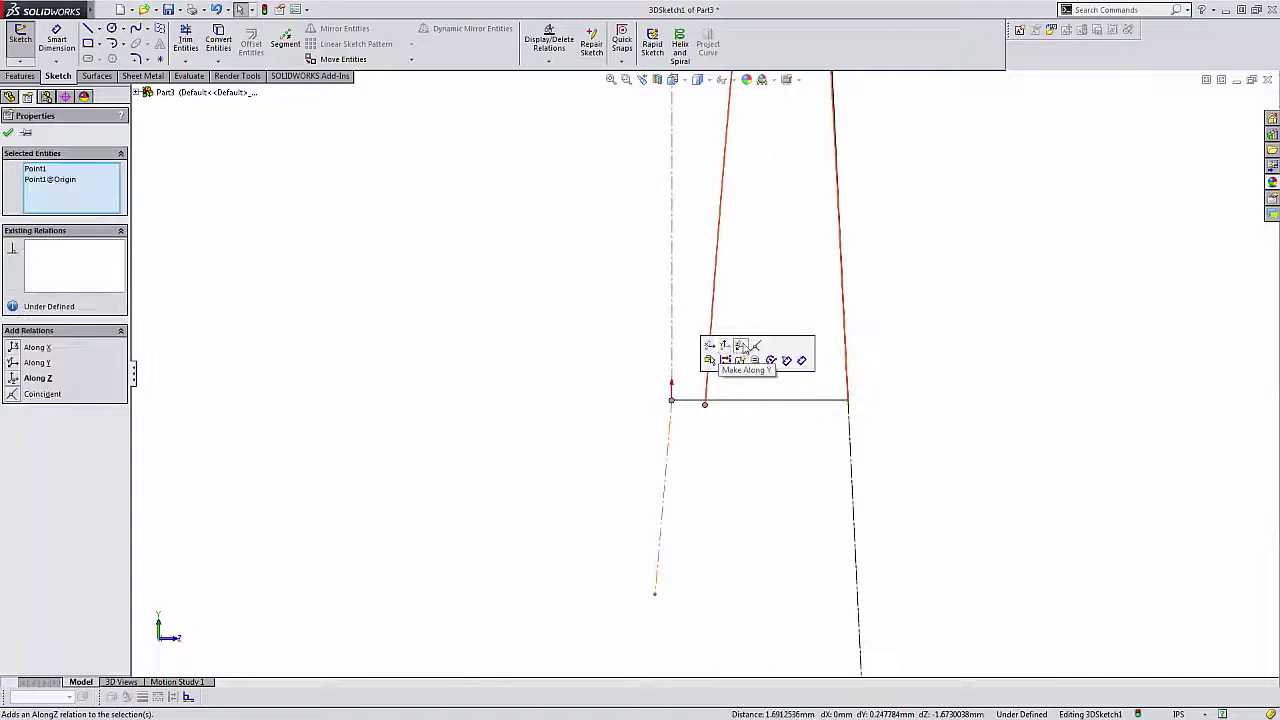
{"action": "left_click", "coordinate": [815, 445]}
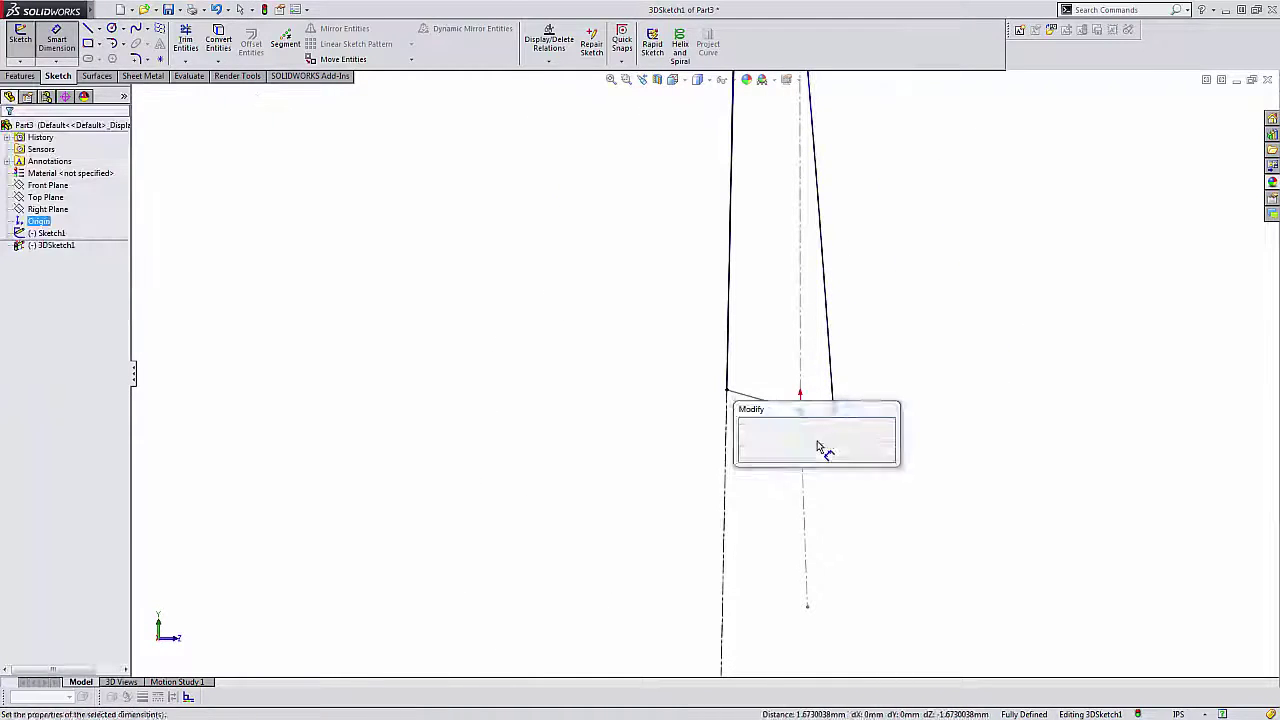
{"action": "key", "text": "Return"}
{"action": "scroll", "coordinate": [733, 403], "scroll_direction": "up", "scroll_amount": 5}
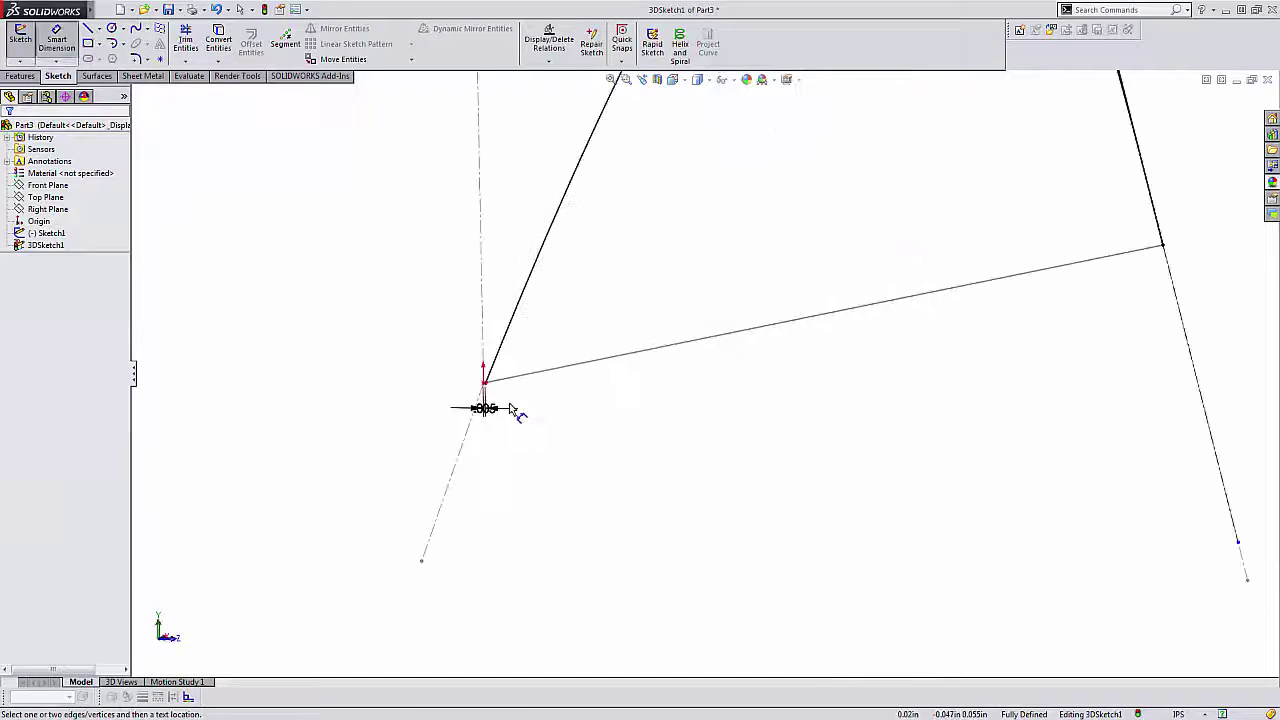
Draw a centerline from the origin running down-left and view it from the left side
{"action": "key", "text": "l"}
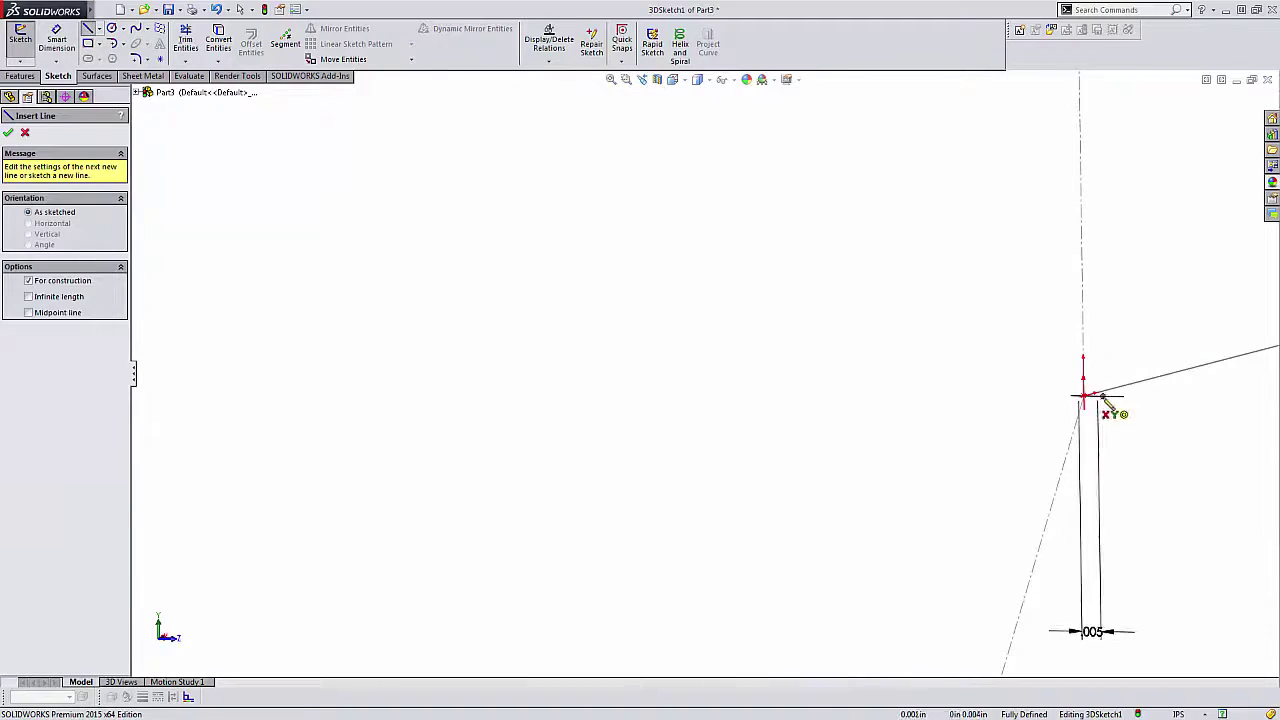
{"action": "left_click", "coordinate": [1105, 400]}
{"action": "scroll", "coordinate": [730, 400], "scroll_direction": "up", "scroll_amount": 5}
{"action": "left_click", "coordinate": [694, 485]}
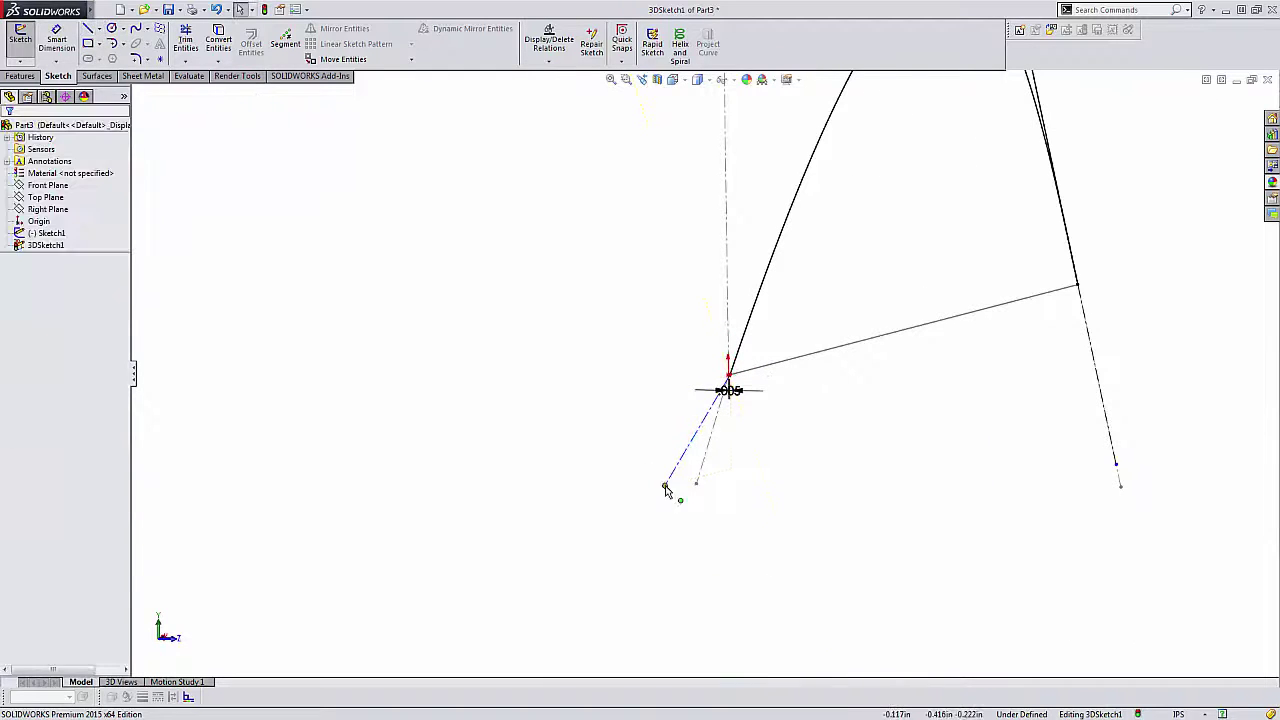
{"action": "left_click", "coordinate": [666, 487]}
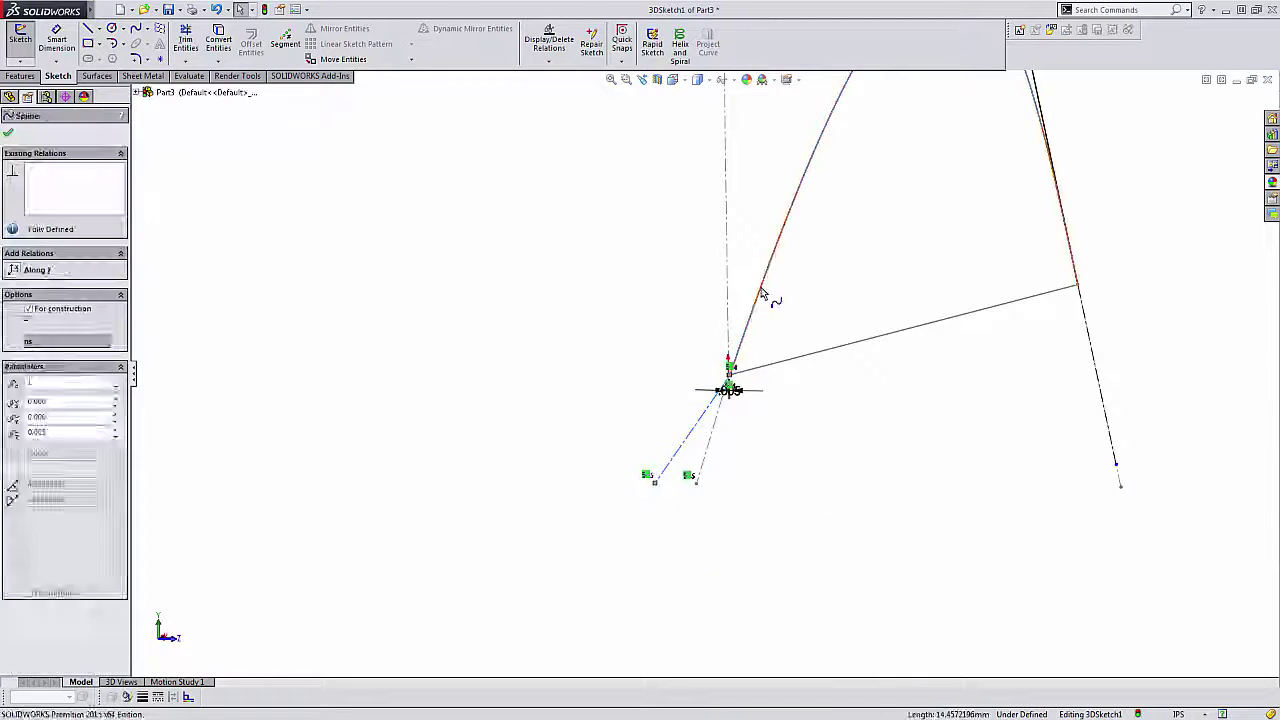
{"action": "key", "text": "ctrl+4"}
{"action": "key", "text": "Escape"}
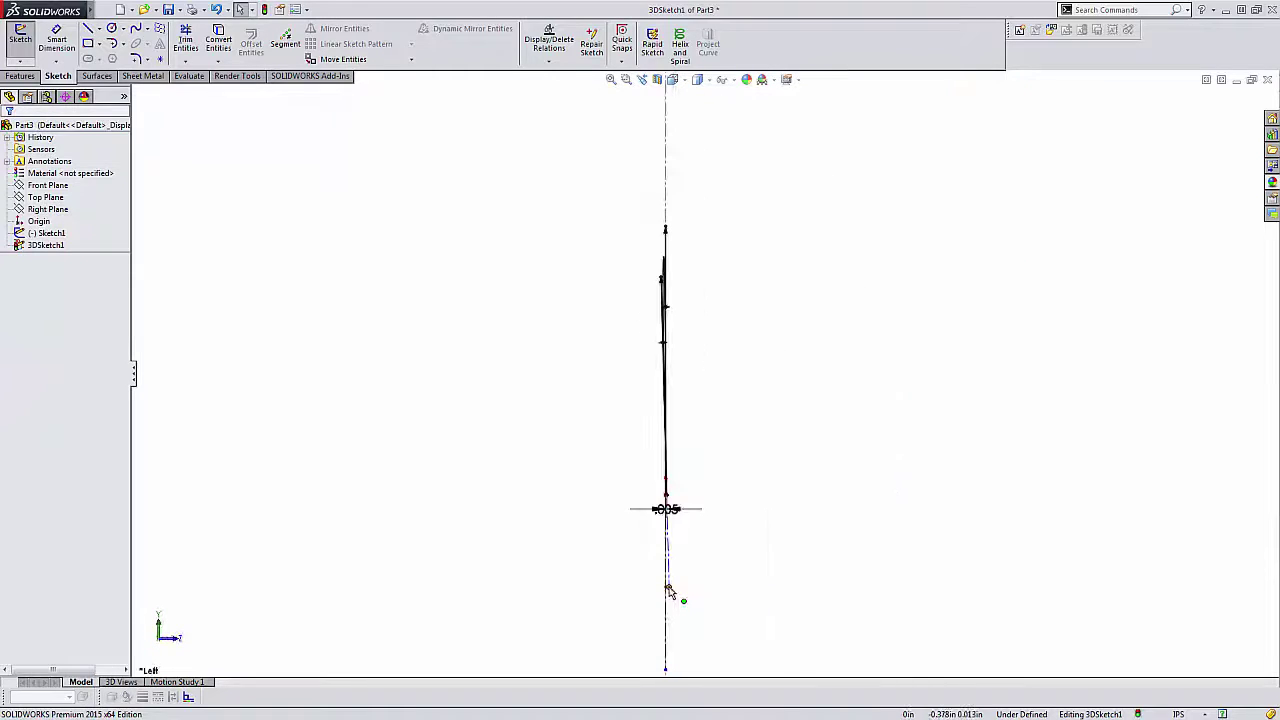
Inspect the spline's loop from the side and front views
{"action": "left_click", "coordinate": [669, 590]}
{"action": "middle_click_drag", "start_coordinate": [669, 590], "coordinate": [584, 548]}
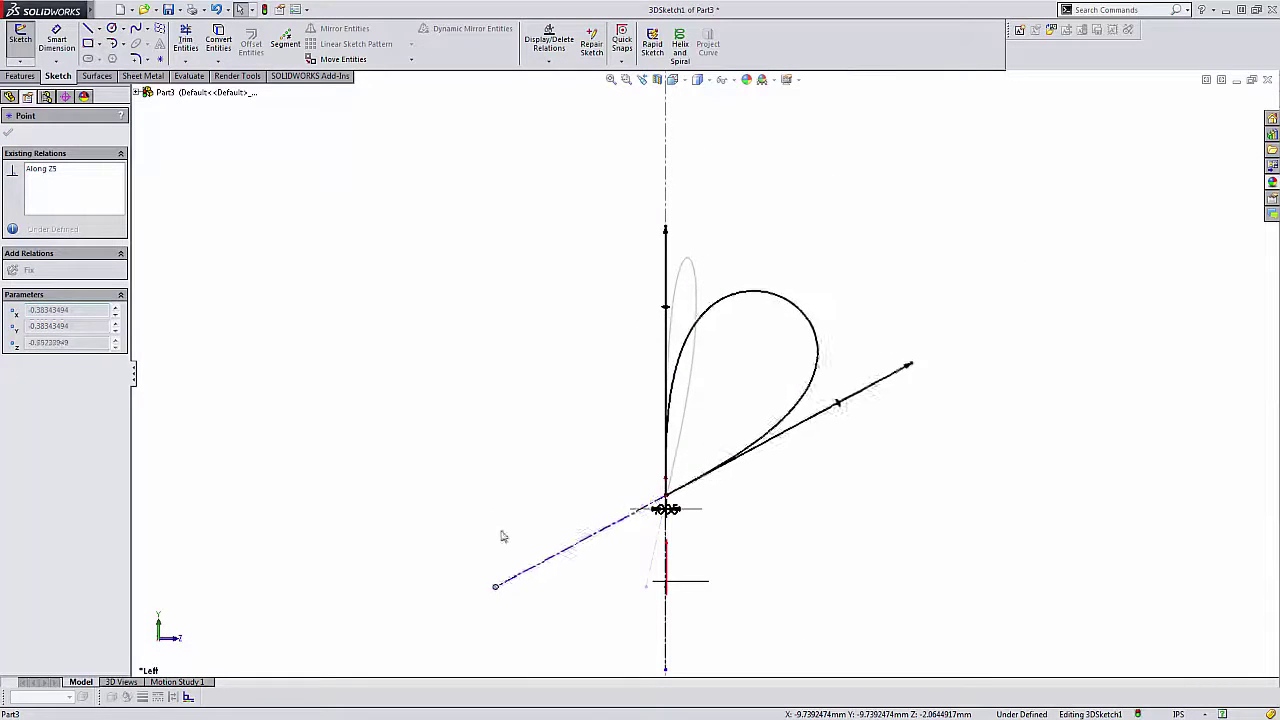
{"action": "key", "text": "ctrl+1"}
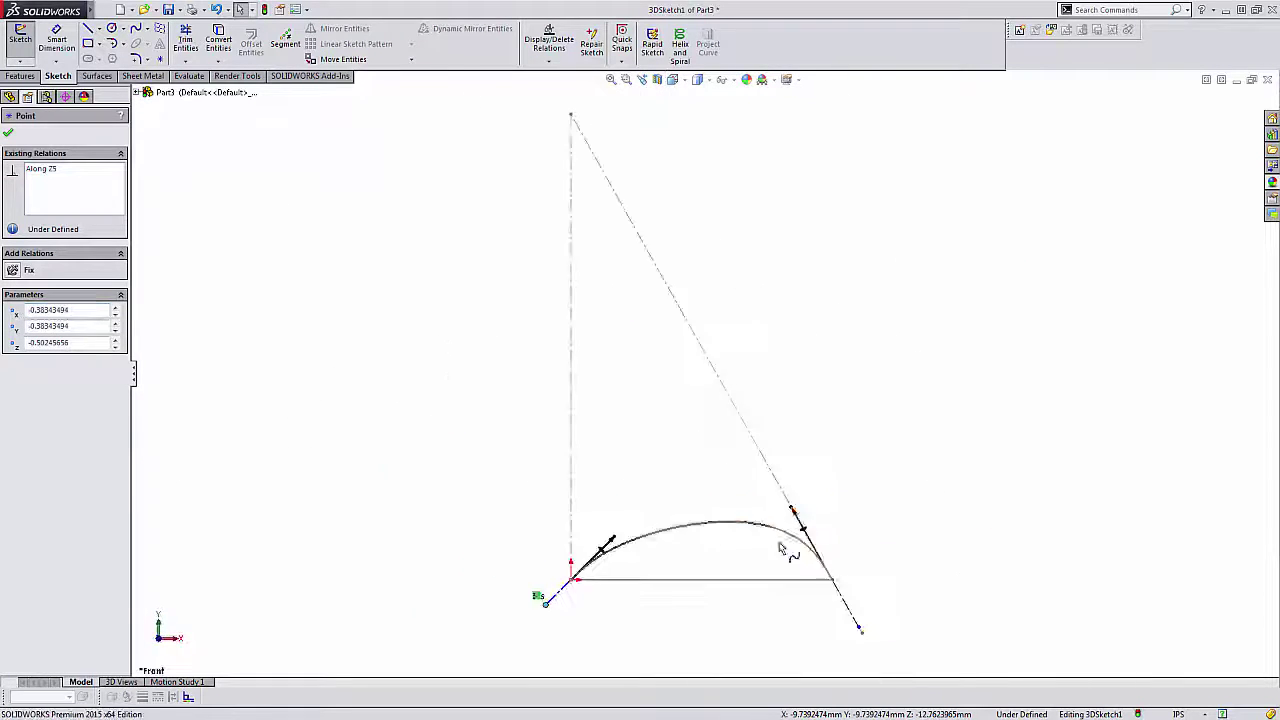
{"action": "left_click", "coordinate": [800, 543]}
{"action": "key", "text": "Escape"}
{"action": "key", "text": "space"}
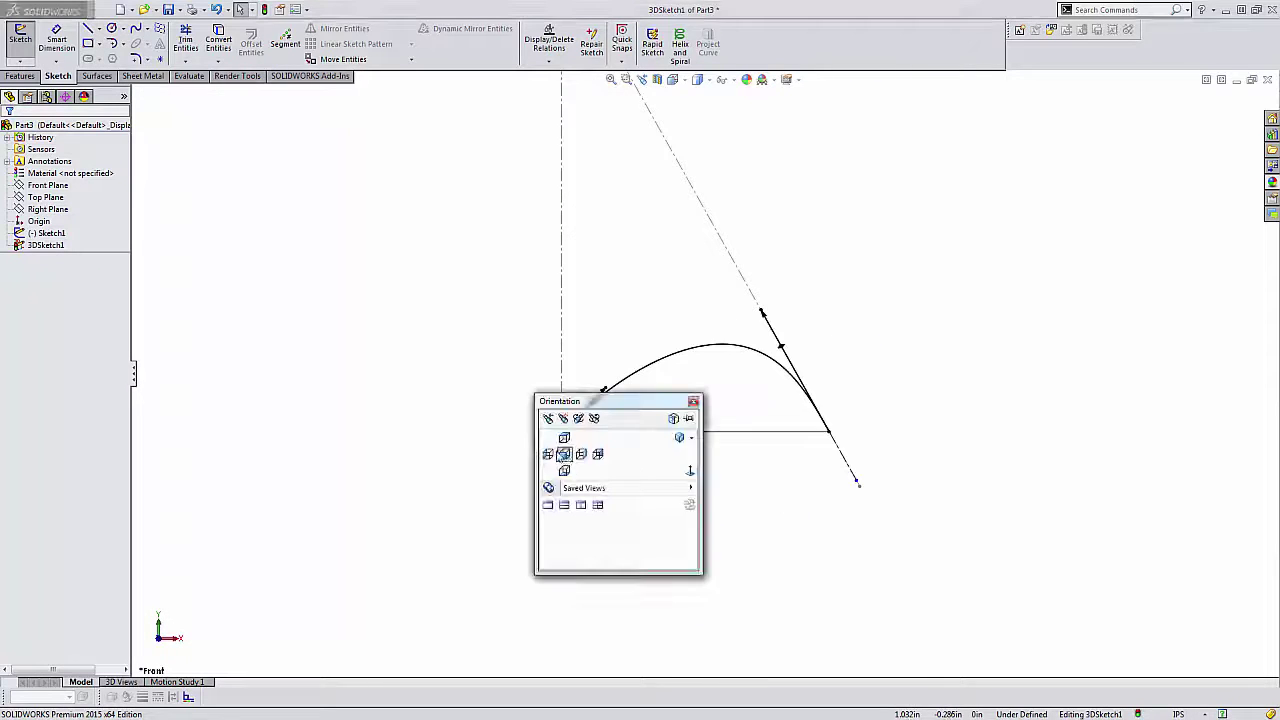
{"action": "key", "text": "ctrl+4"}
Tilt the spline's tangent handle so the arch curls sideways into a loop
{"action": "left_click", "coordinate": [608, 612]}
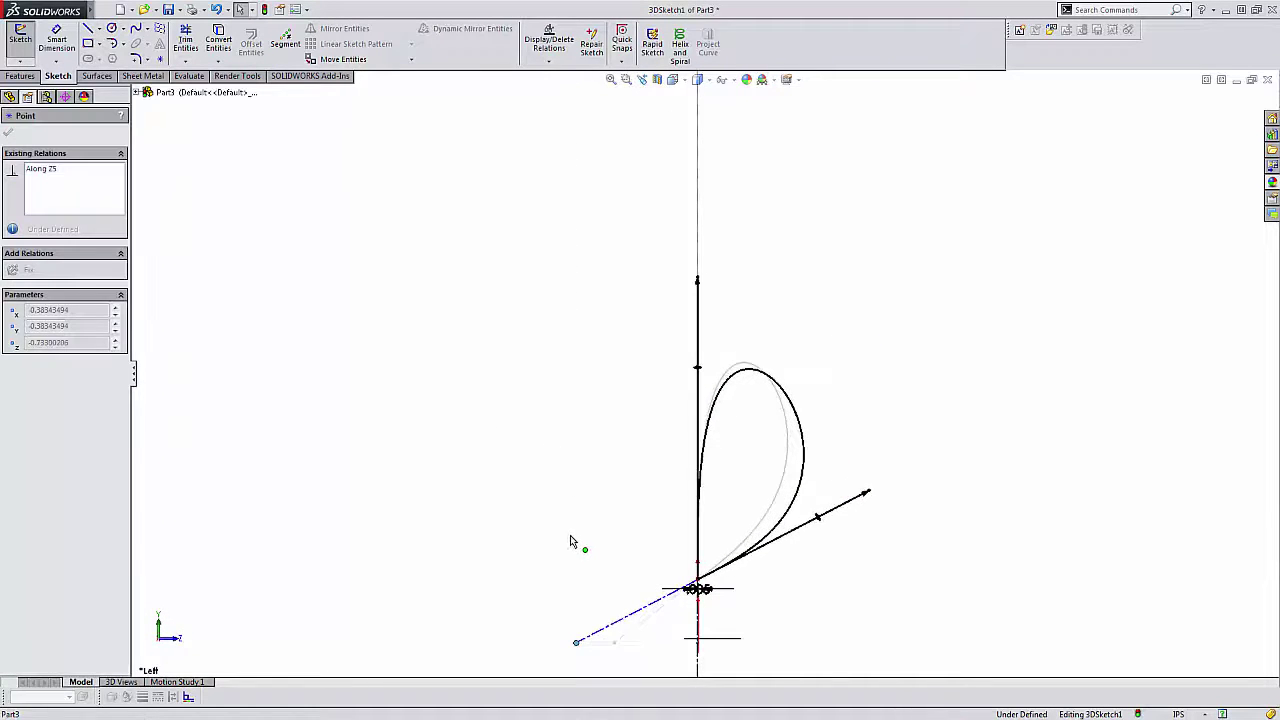
{"action": "key", "text": "Escape"}
{"action": "key", "text": "ctrl+1"}
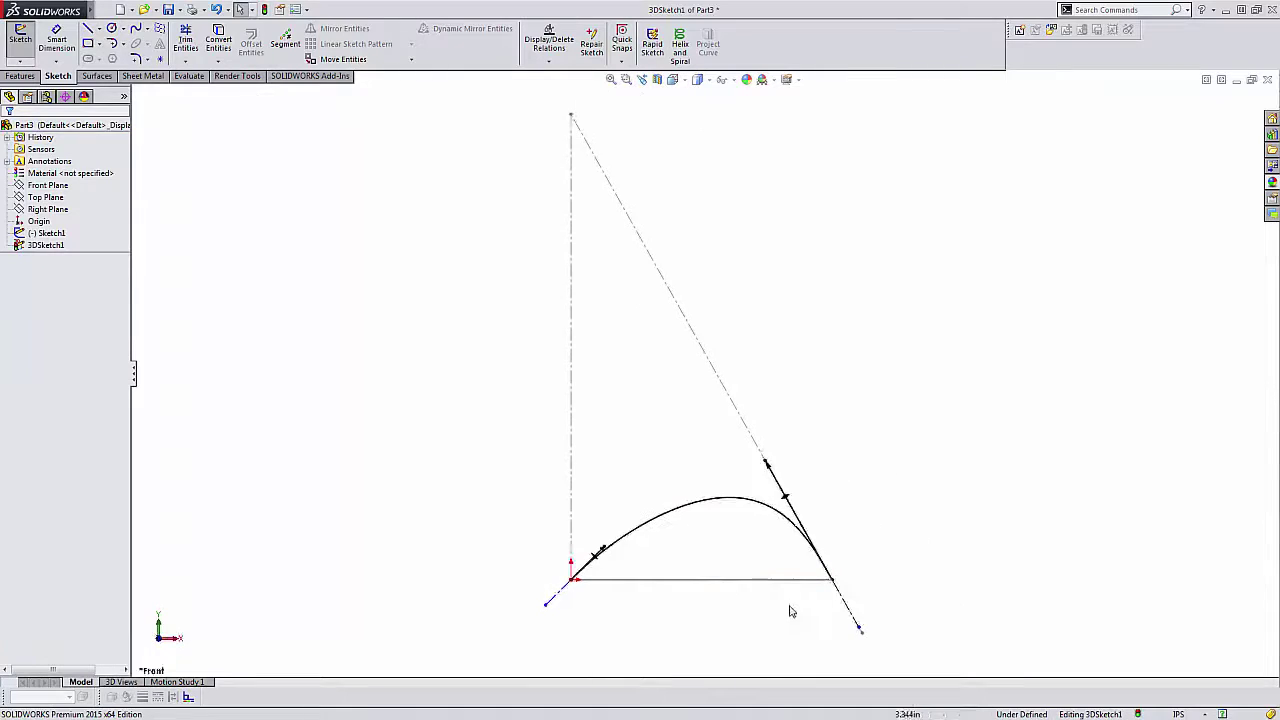
{"action": "left_click_drag", "start_coordinate": [764, 463], "coordinate": [740, 420]}
{"action": "left_click", "coordinate": [690, 490]}
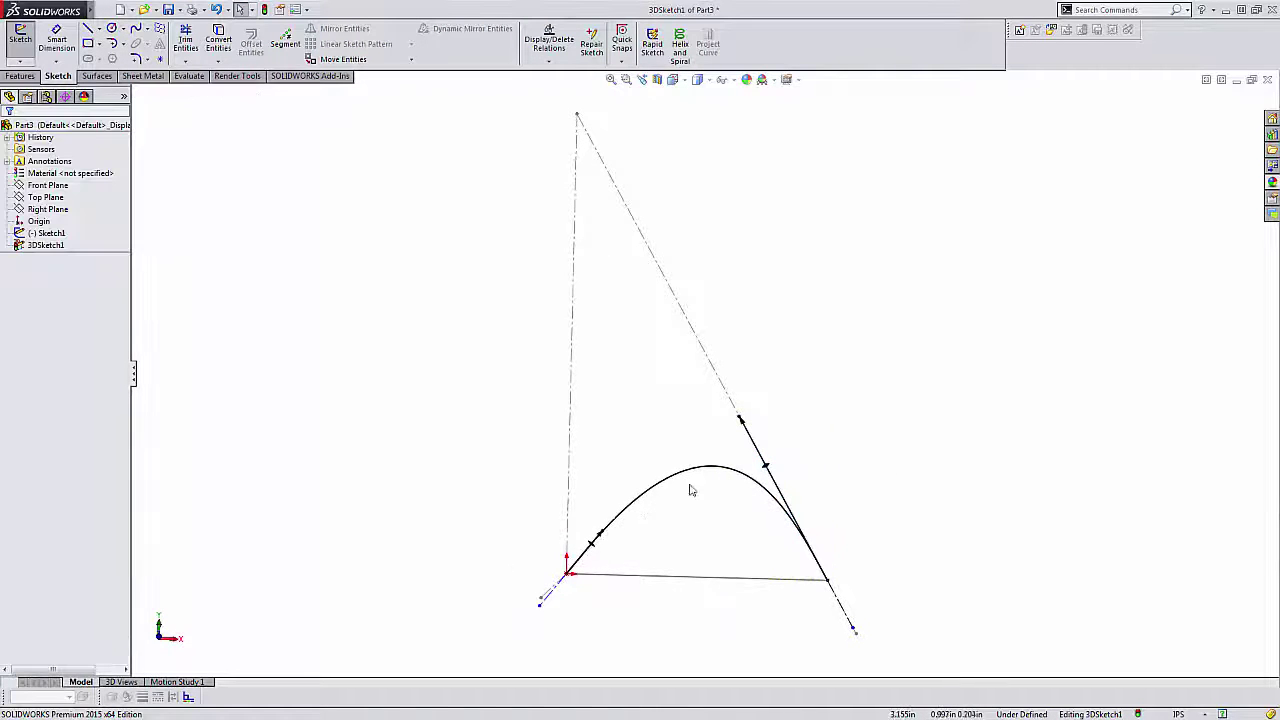
{"action": "key", "text": "space"}
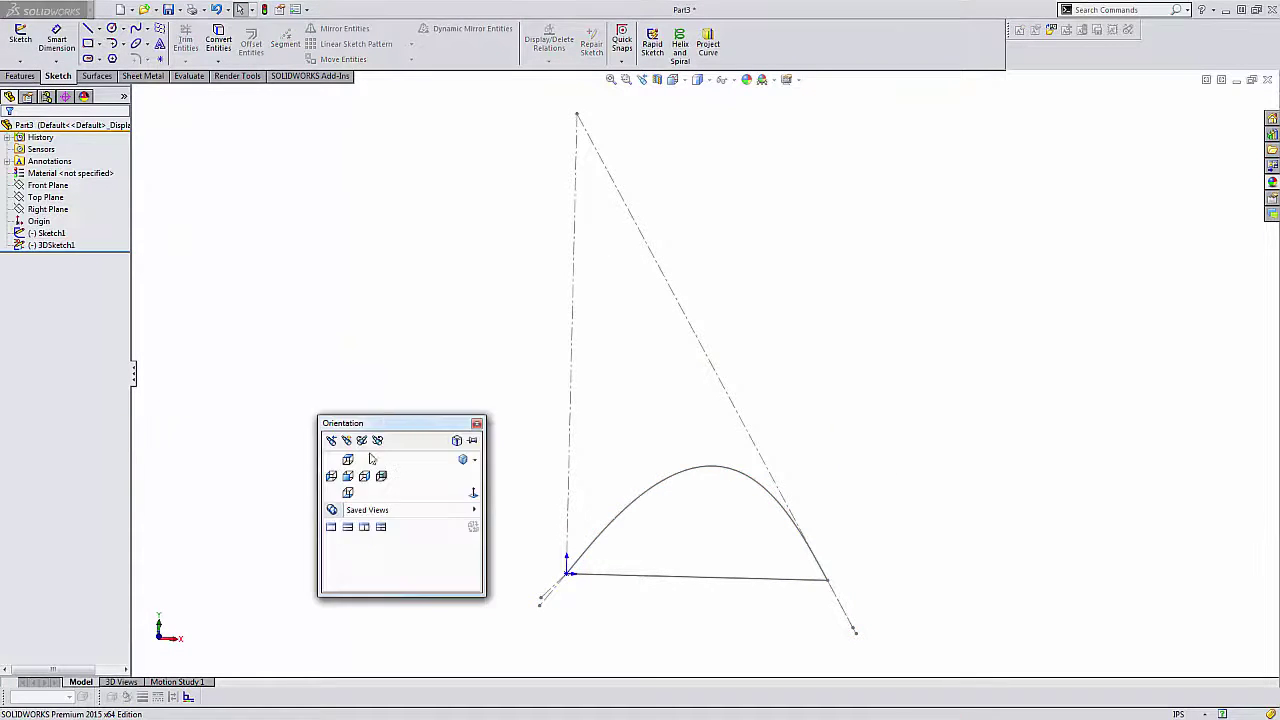
{"action": "key", "text": "ctrl+3"}
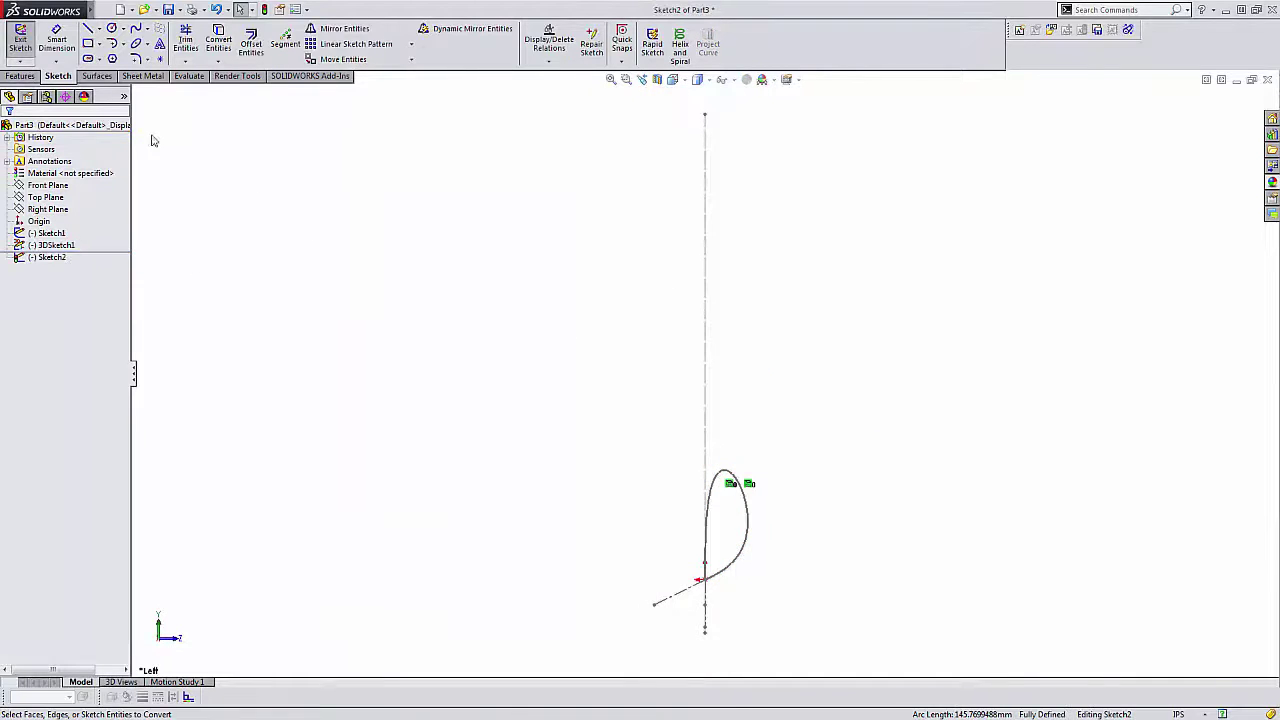
Exit Sketch2 and loft a surface between the two sketches to form the blade
{"action": "left_click", "coordinate": [20, 40]}
{"action": "middle_click_drag", "start_coordinate": [640, 380], "coordinate": [666, 377]}
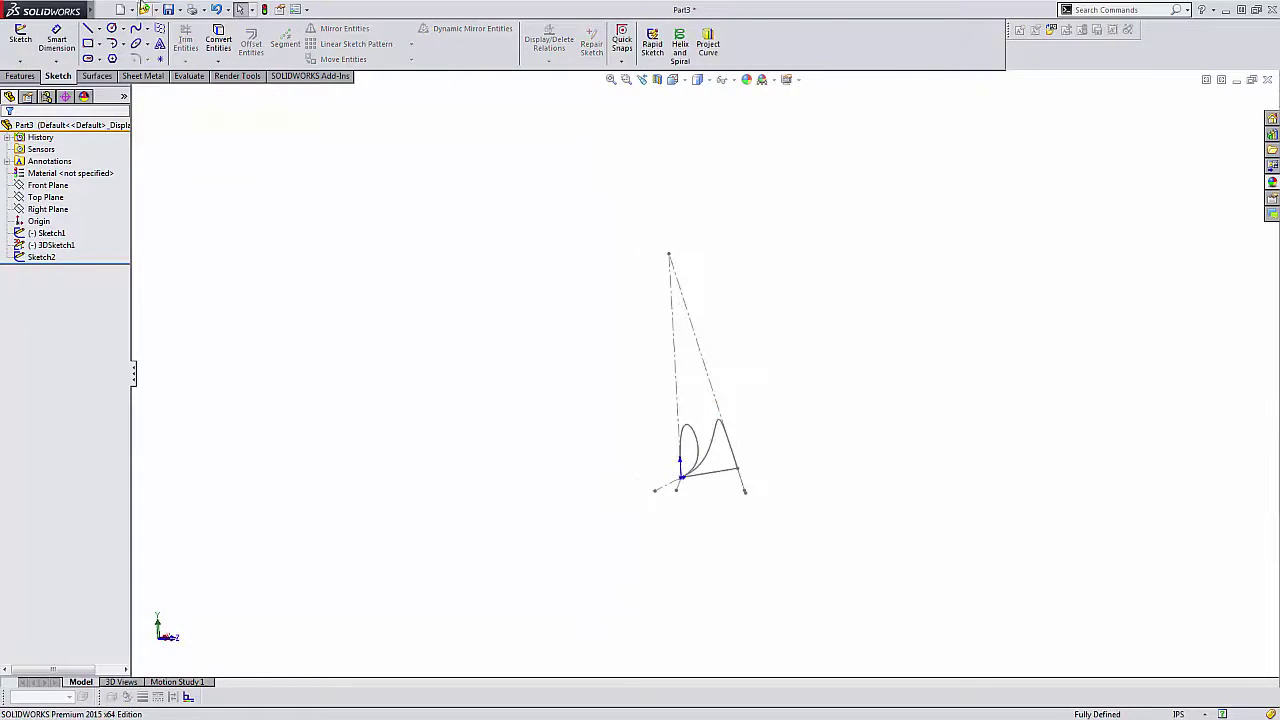
{"action": "left_click", "coordinate": [97, 76]}
{"action": "left_click", "coordinate": [158, 45]}
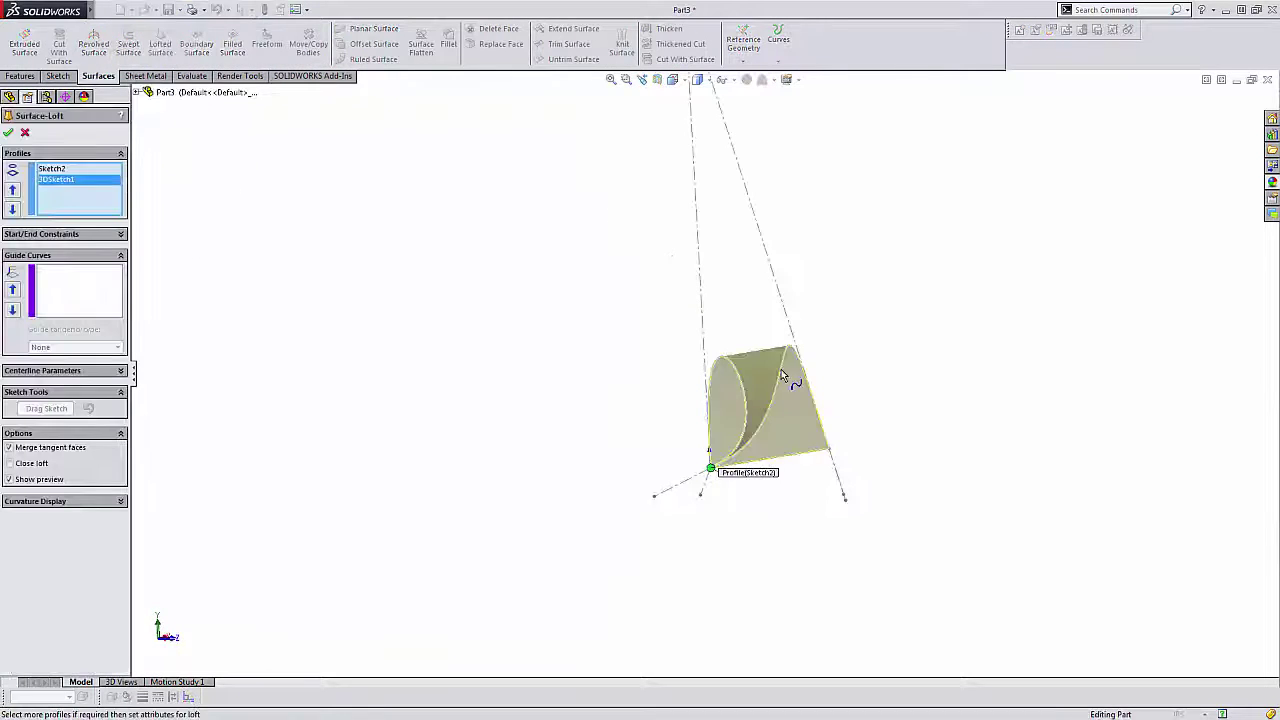
{"action": "key", "text": "Return"}
{"action": "middle_click_drag", "start_coordinate": [409, 246], "coordinate": [815, 300]}
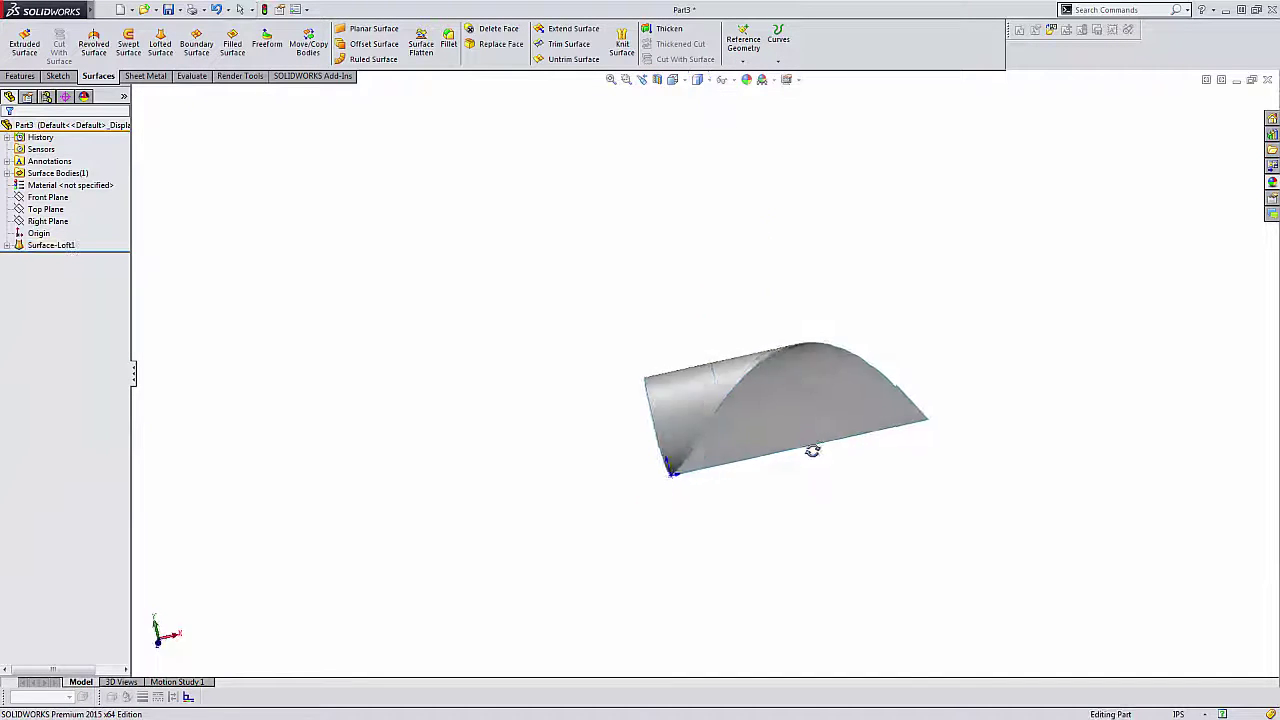
{"action": "key", "text": "f"}
Create reference Axis1 where the Top and Right planes intersect
{"action": "left_click", "coordinate": [43, 220], "text": "ctrl"}
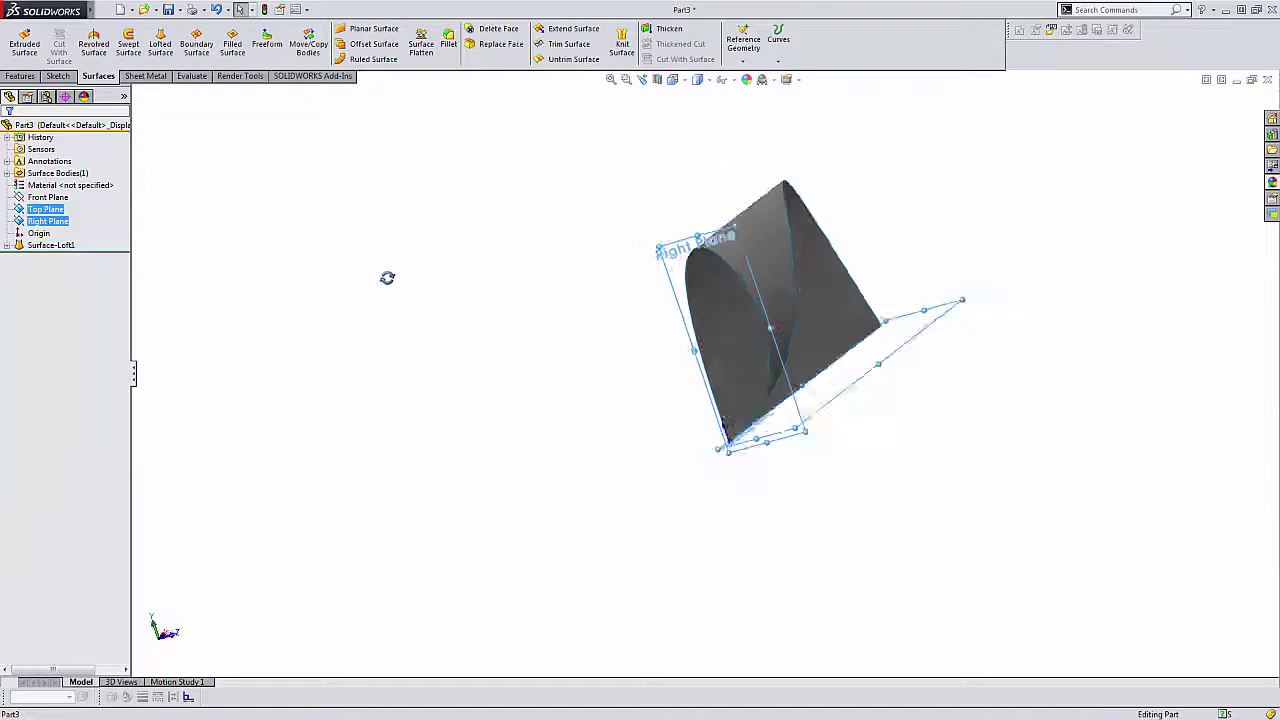
{"action": "middle_click_drag", "start_coordinate": [386, 277], "coordinate": [186, 228]}
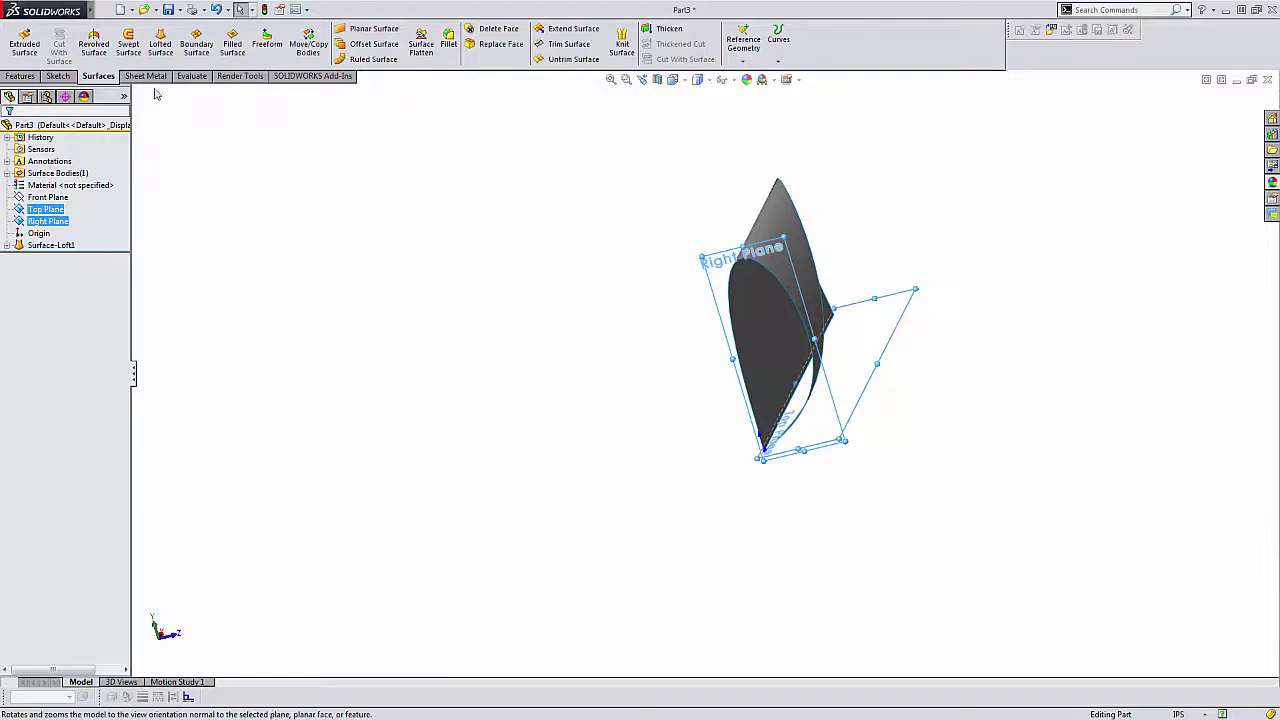
{"action": "left_click", "coordinate": [20, 76]}
{"action": "left_click", "coordinate": [524, 60]}
{"action": "left_click", "coordinate": [540, 98]}
{"action": "key", "text": "Return"}
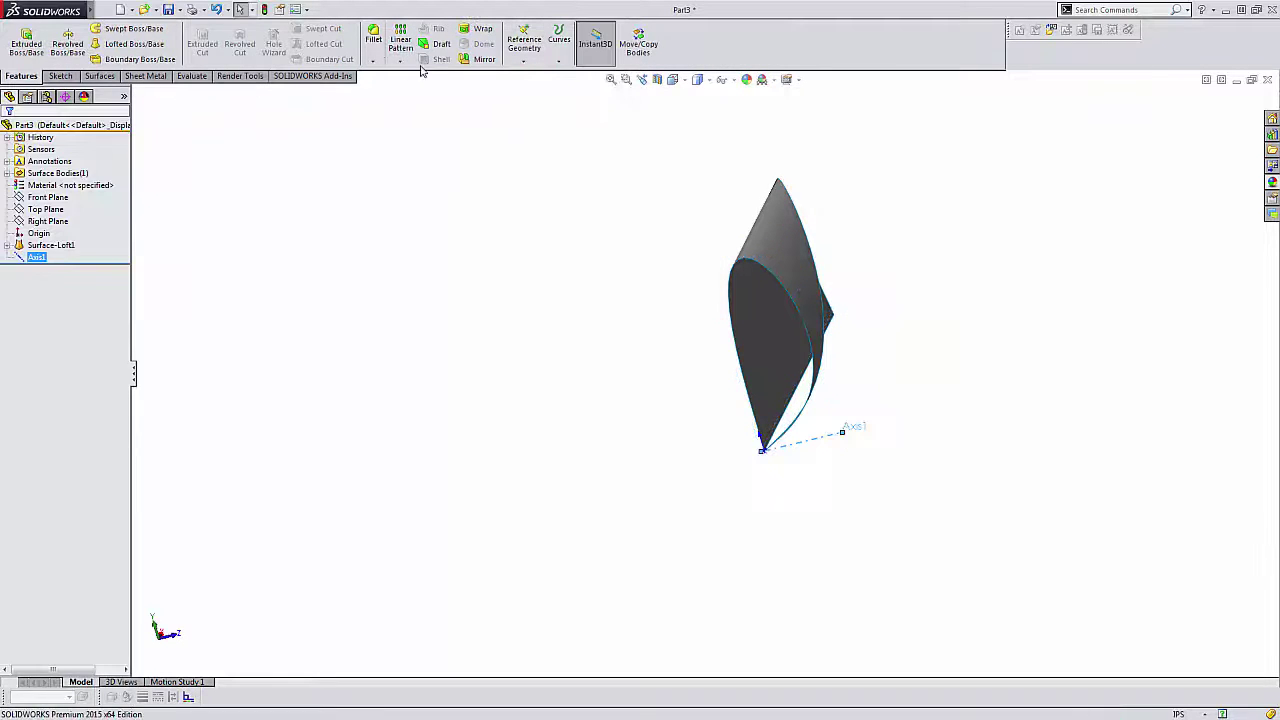
Circularly pattern the Surface-Loft1 body around Axis1, 360°, 5 instances
{"action": "left_click", "coordinate": [400, 60]}
{"action": "left_click", "coordinate": [430, 100]}
{"action": "left_click", "coordinate": [26, 364]}
{"action": "left_click", "coordinate": [775, 300]}
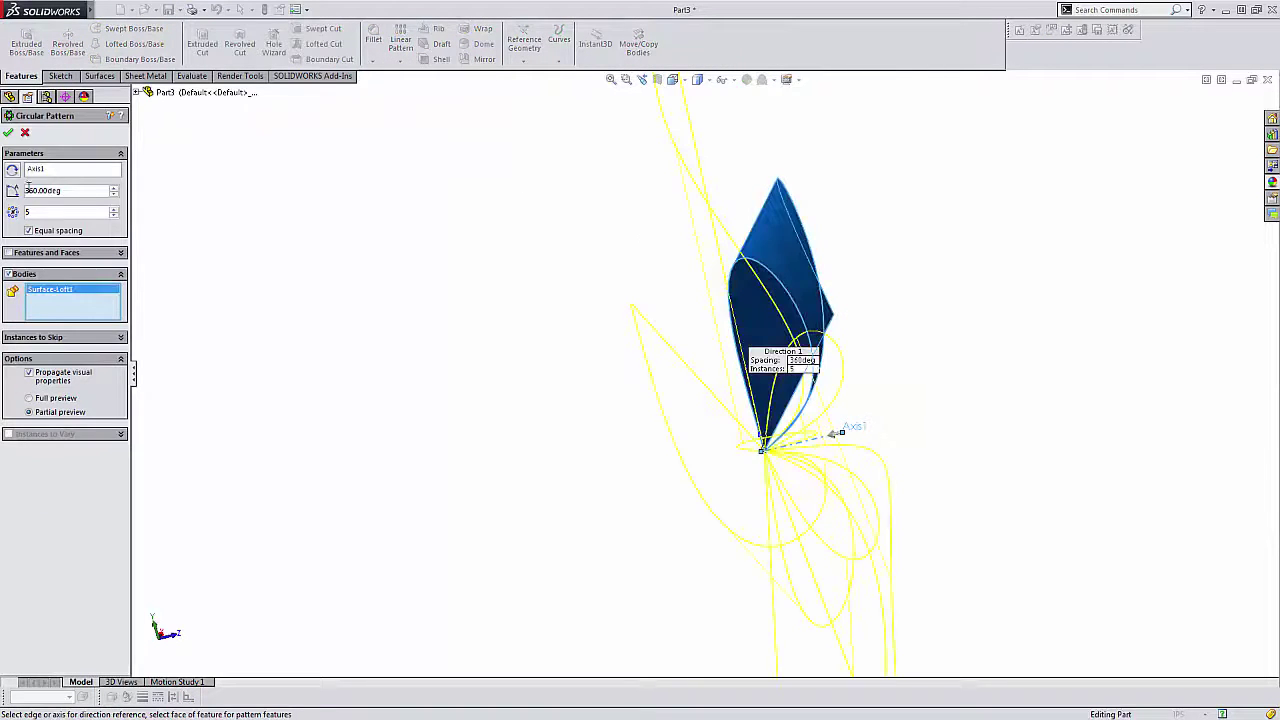
{"action": "left_click", "coordinate": [8, 132]}
{"action": "middle_click_drag", "start_coordinate": [857, 371], "coordinate": [831, 443]}
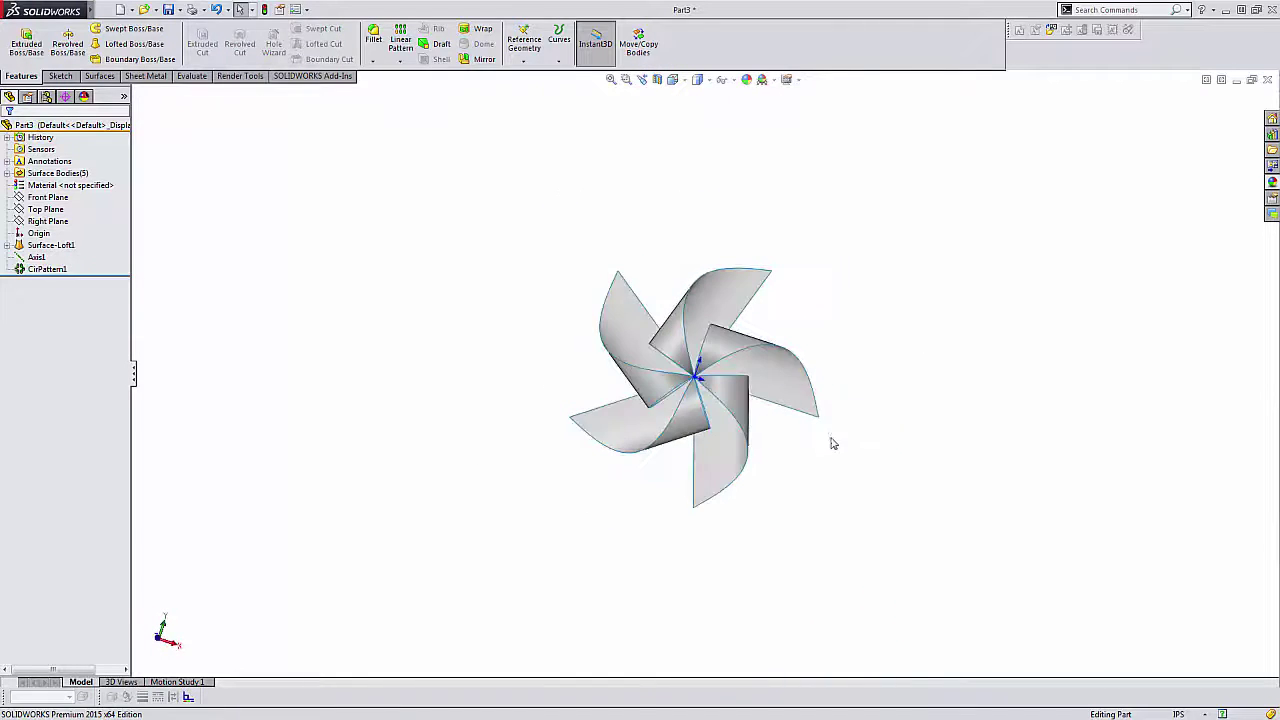
{"action": "scroll", "coordinate": [831, 443], "scroll_direction": "down", "scroll_amount": 2}
{"action": "scroll", "coordinate": [749, 309], "scroll_direction": "down", "scroll_amount": 3}
Sketch a 0.5 in centre circle and boss-extrude it 0.400 in into a hub
{"action": "key", "text": "c"}
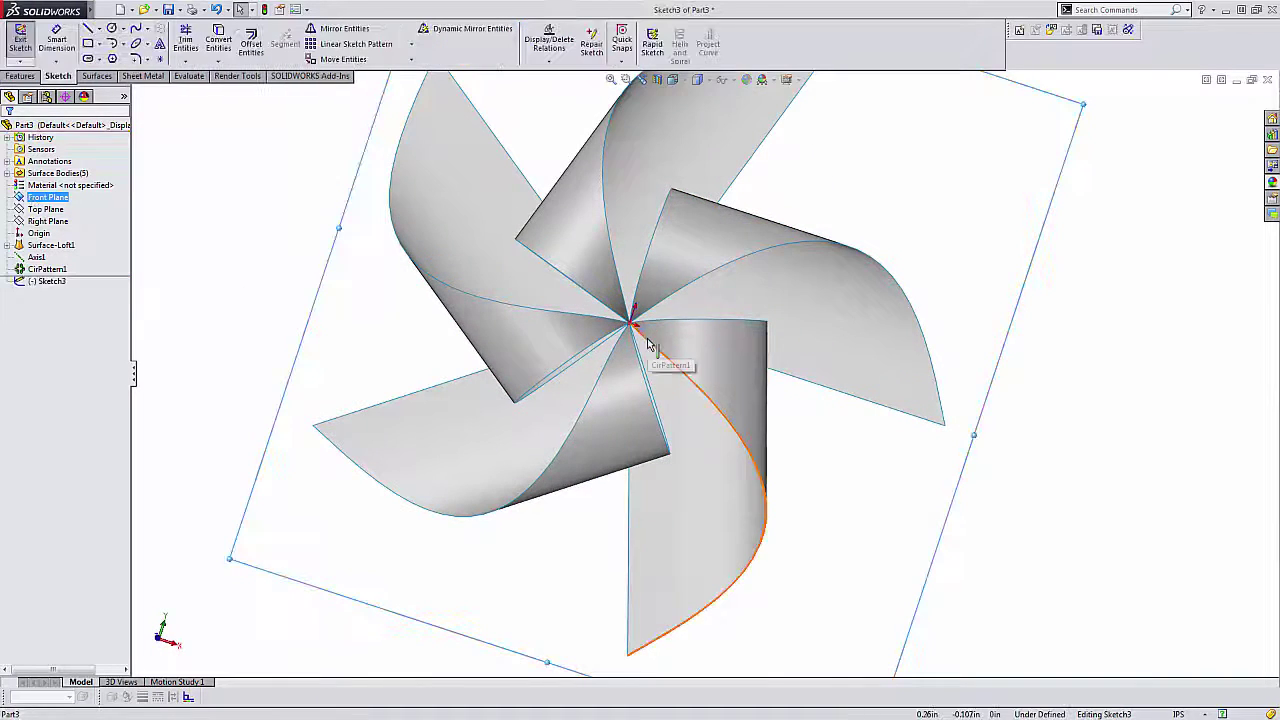
{"action": "left_click", "coordinate": [700, 404]}
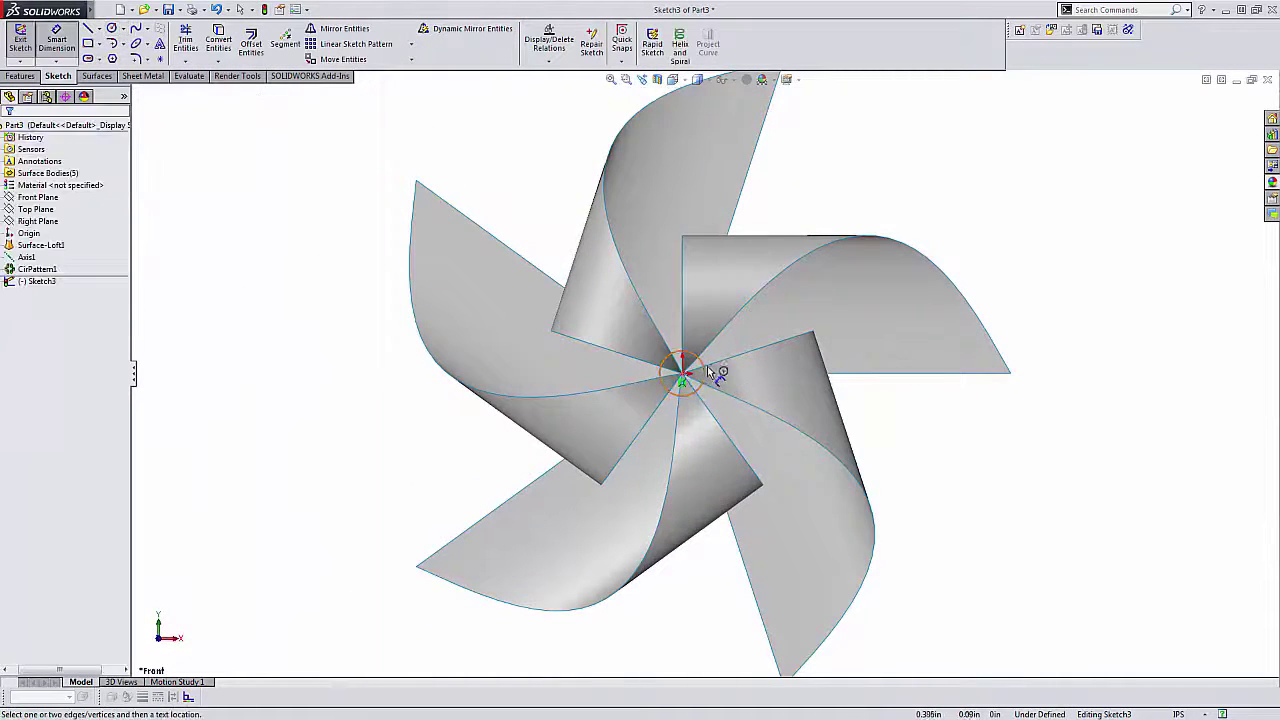
{"action": "left_click", "coordinate": [737, 352]}
{"action": "type", "text": ".55433908in"}
{"action": "key", "text": "Return"}
{"action": "scroll", "coordinate": [700, 360], "scroll_direction": "down", "scroll_amount": 1}
{"action": "key", "text": "e"}
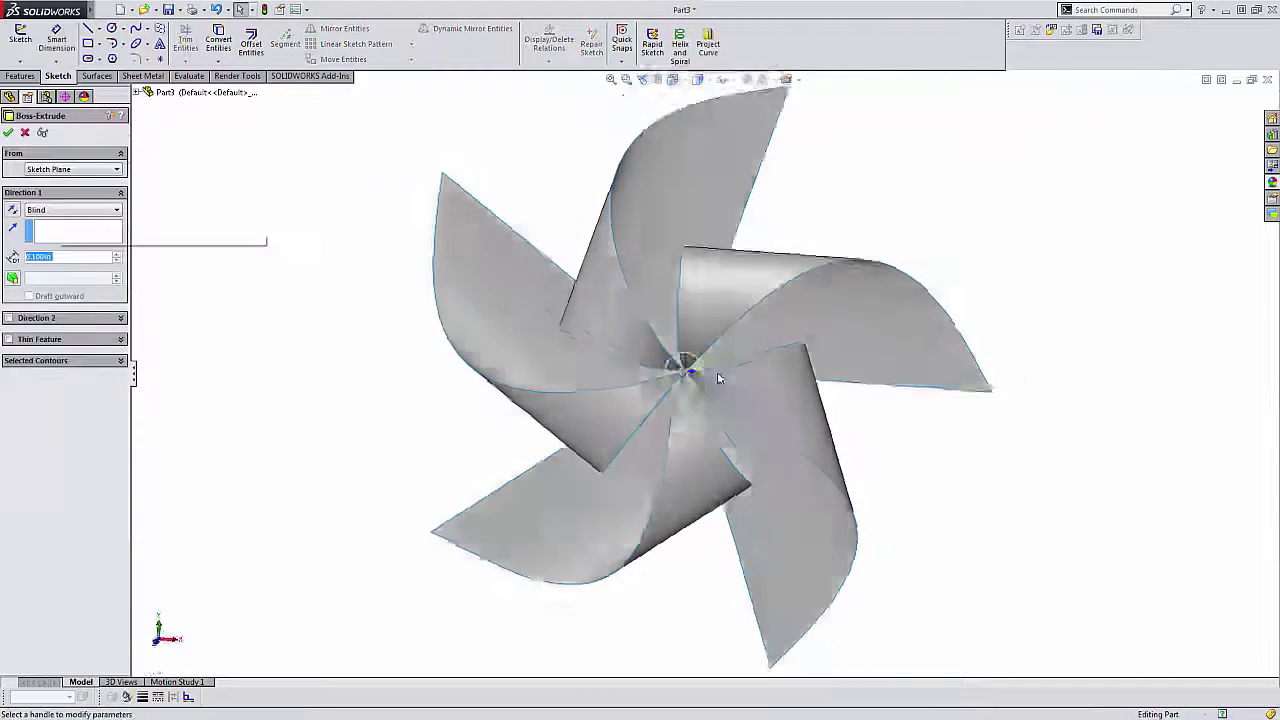
{"action": "key", "text": "Return"}
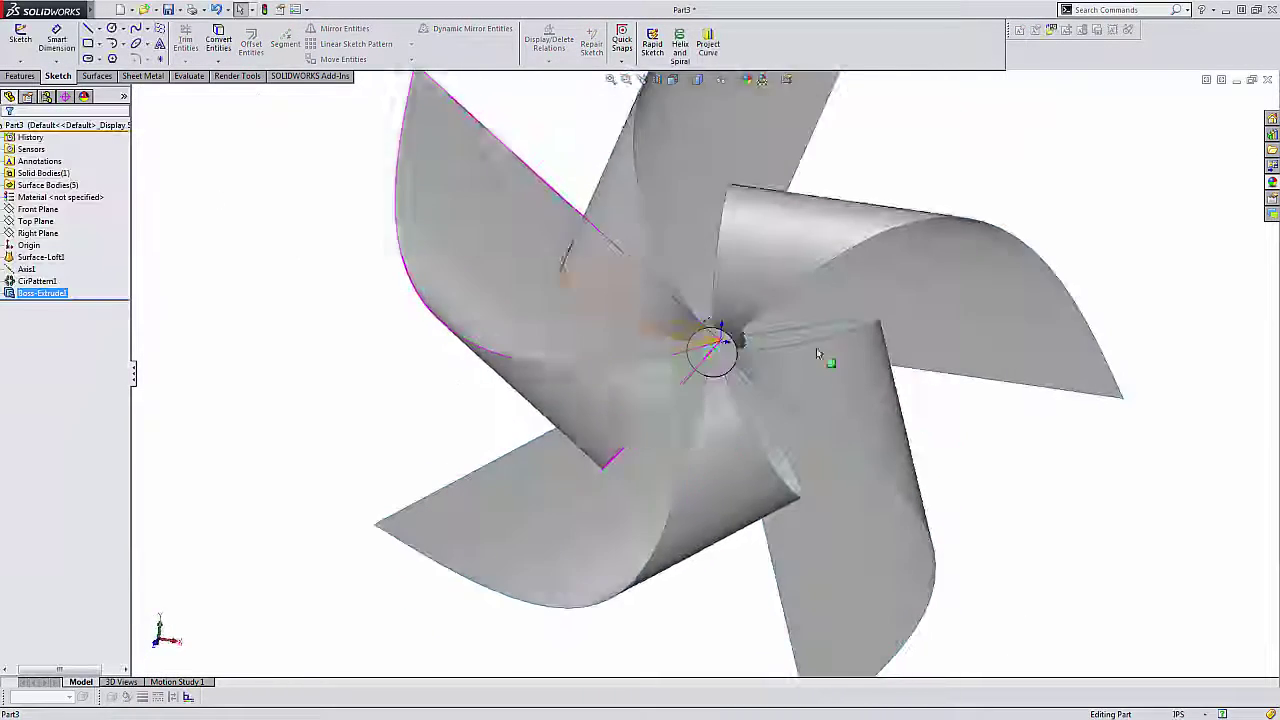
{"action": "scroll", "coordinate": [600, 330], "scroll_direction": "down", "scroll_amount": 3}
Sketch a smaller circle on the hub's face and cut it Through All
{"action": "left_click", "coordinate": [33, 293]}
{"action": "key", "text": "c"}
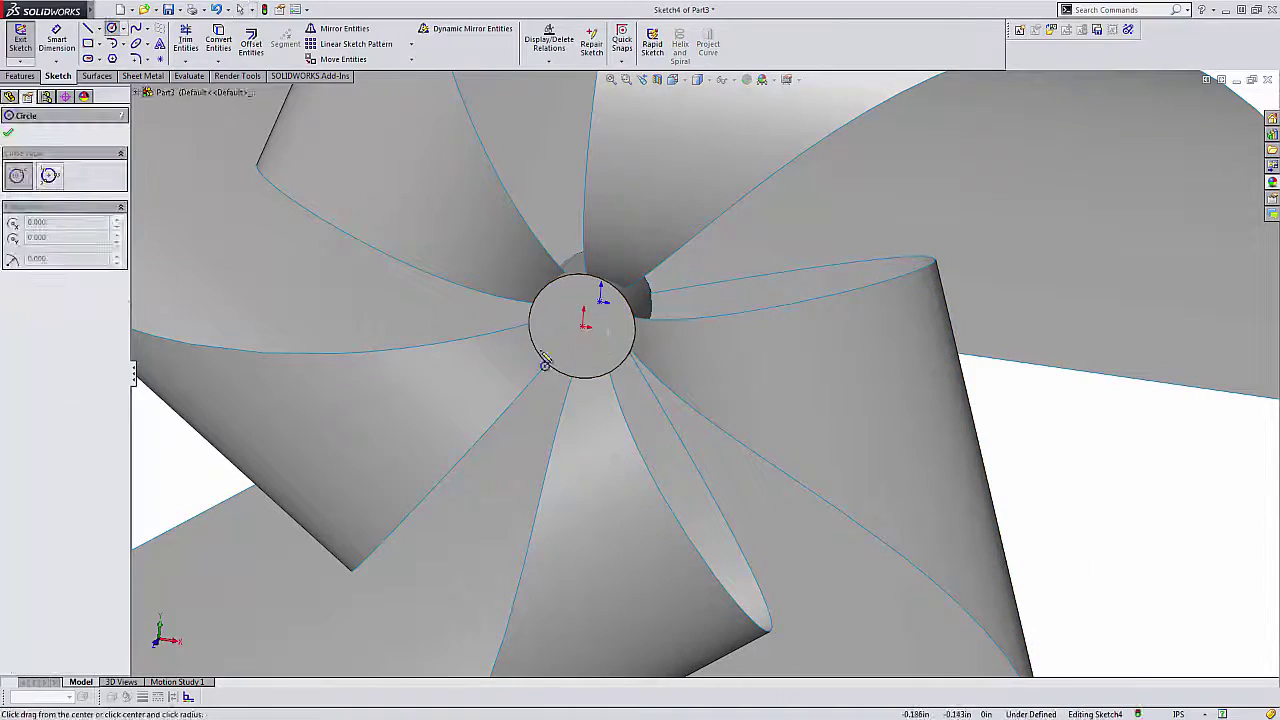
{"action": "left_click", "coordinate": [696, 433]}
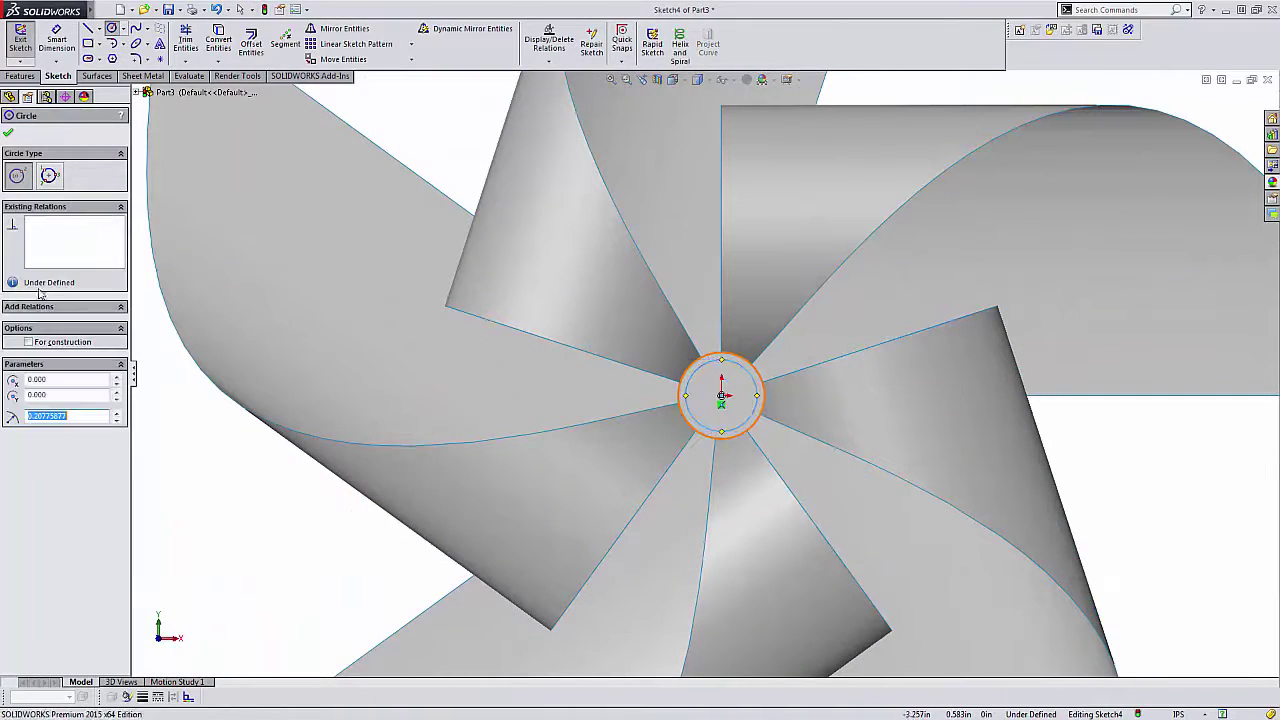
{"action": "key", "text": "Escape"}
{"action": "key", "text": "x"}
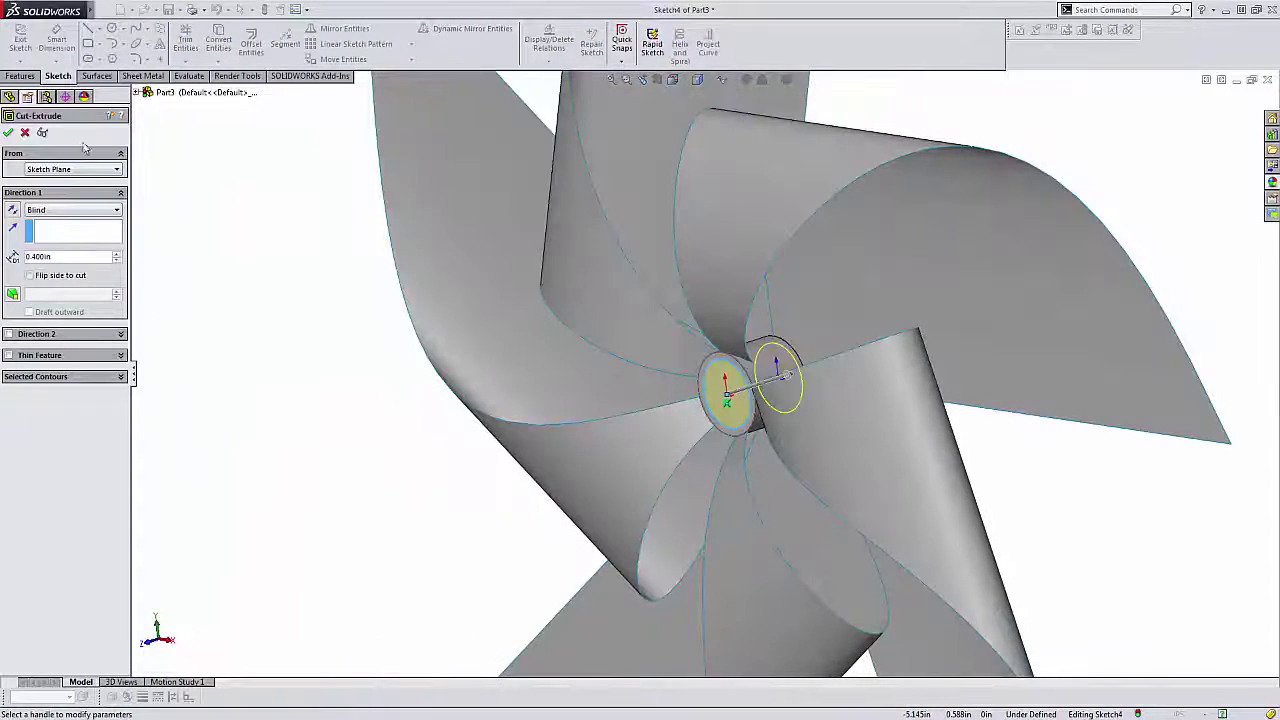
{"action": "left_click", "coordinate": [50, 232]}
{"action": "key", "text": "Return"}
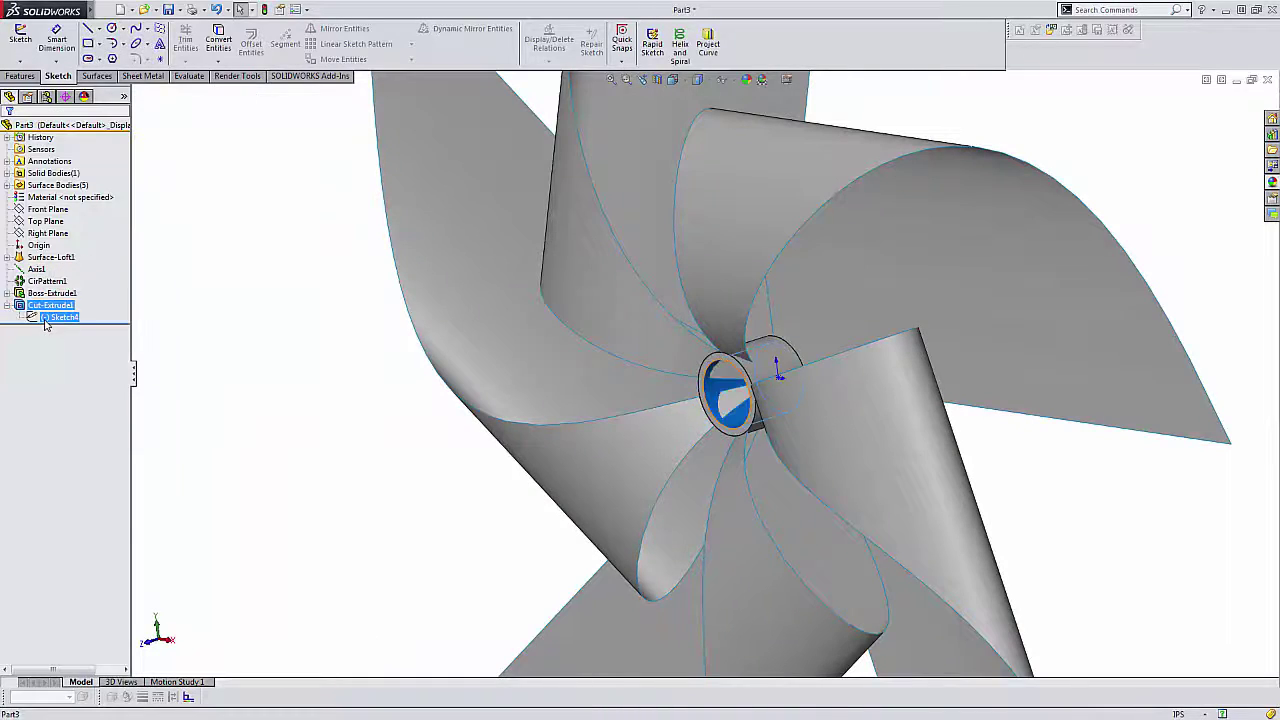
Trim the blade surfaces with Sketch4, removing the pieces inside the hub hole
{"action": "middle_click_drag", "start_coordinate": [567, 355], "coordinate": [420, 360]}
{"action": "left_click", "coordinate": [97, 76]}
{"action": "left_click", "coordinate": [570, 44]}
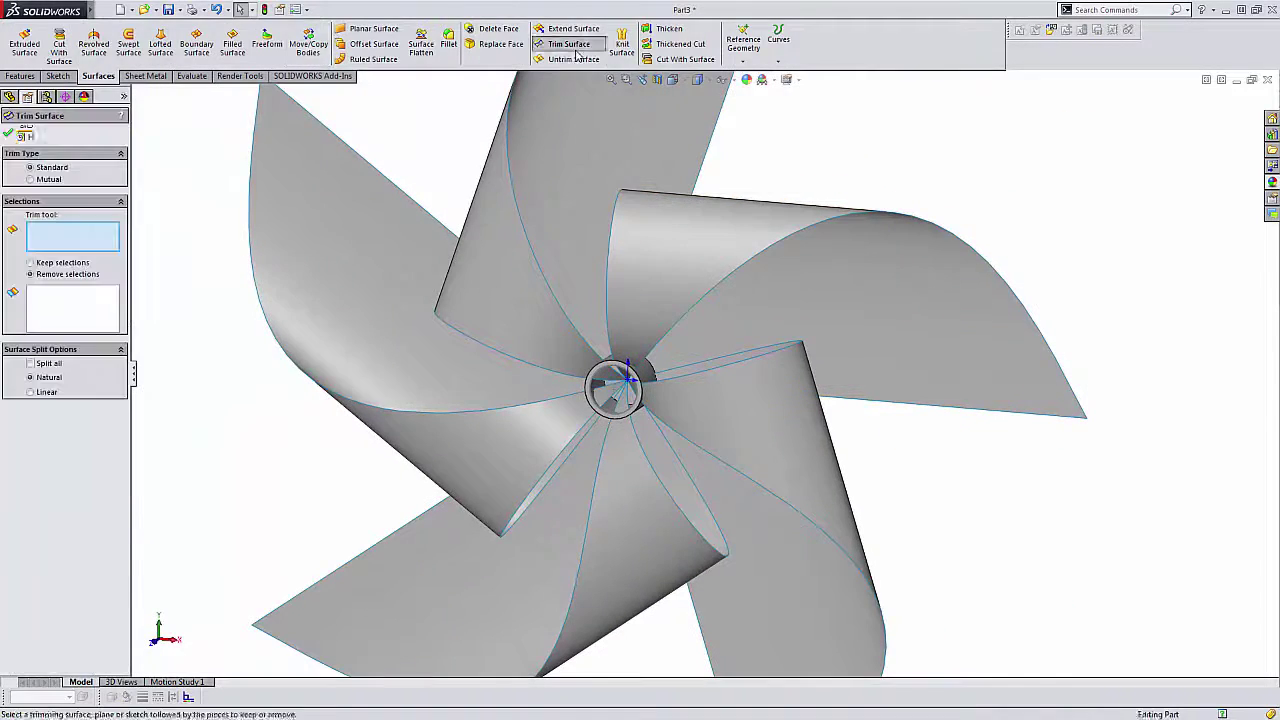
{"action": "scroll", "coordinate": [600, 370], "scroll_direction": "down", "scroll_amount": 5}
{"action": "left_click", "coordinate": [586, 351]}
{"action": "left_click", "coordinate": [623, 326]}
{"action": "left_click", "coordinate": [630, 380]}
{"action": "left_click", "coordinate": [703, 368]}
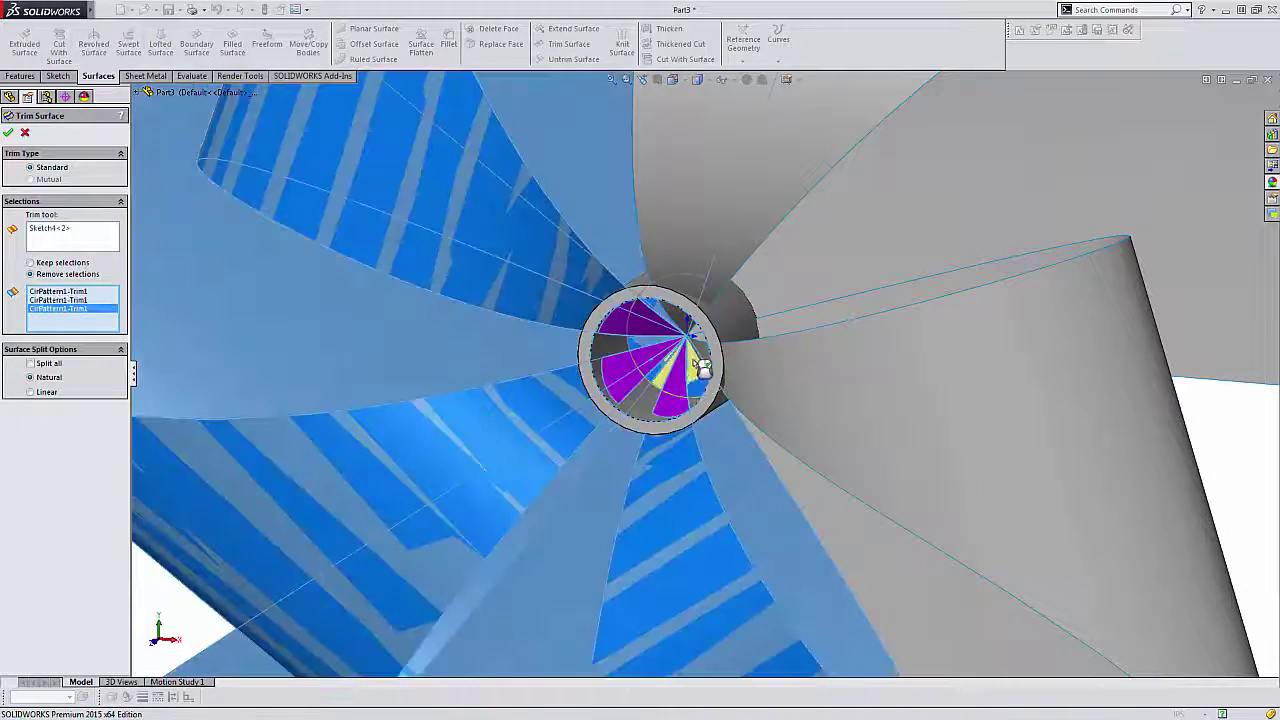
{"action": "left_click", "coordinate": [703, 368]}
{"action": "middle_click_drag", "start_coordinate": [703, 368], "coordinate": [944, 290]}
{"action": "left_click", "coordinate": [944, 290]}
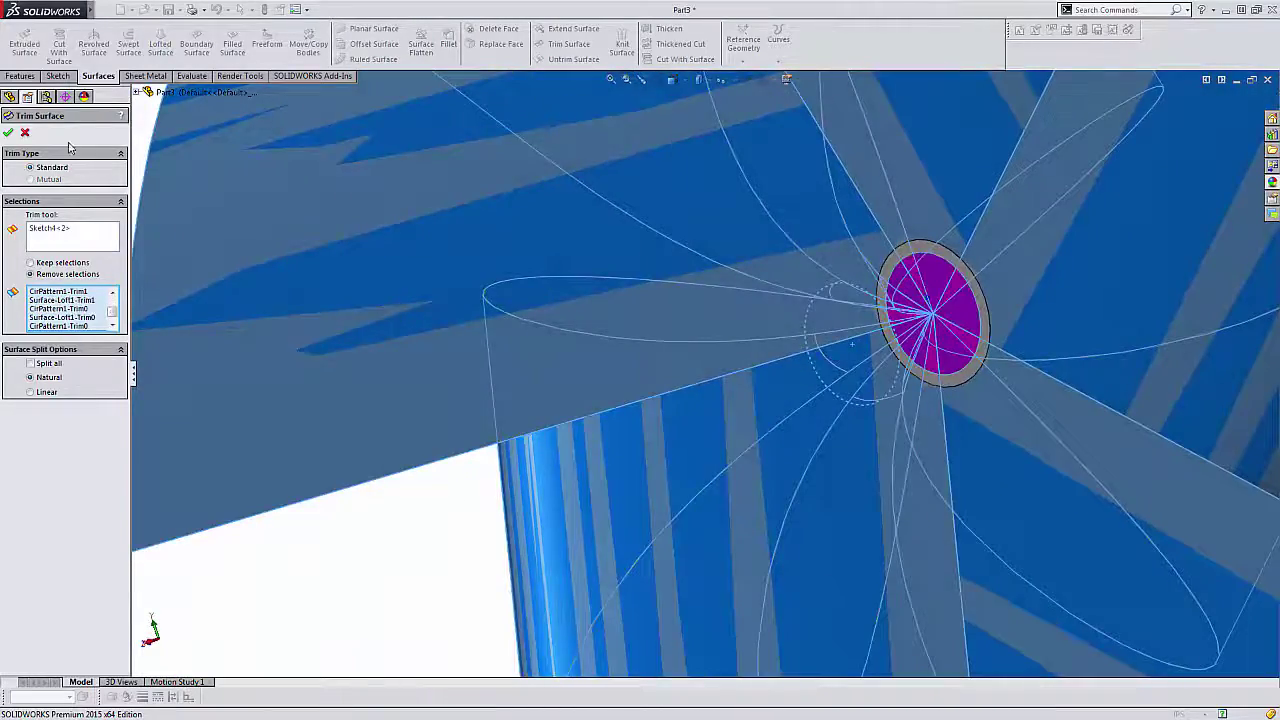
{"action": "left_click", "coordinate": [8, 132]}
Orbit around the trimmed hub, then turn the pinwheel to face the front
{"action": "middle_click_drag", "start_coordinate": [300, 223], "coordinate": [446, 303]}
{"action": "scroll", "coordinate": [694, 334], "scroll_direction": "up", "scroll_amount": 5}
{"action": "scroll", "coordinate": [830, 298], "scroll_direction": "down", "scroll_amount": 5}
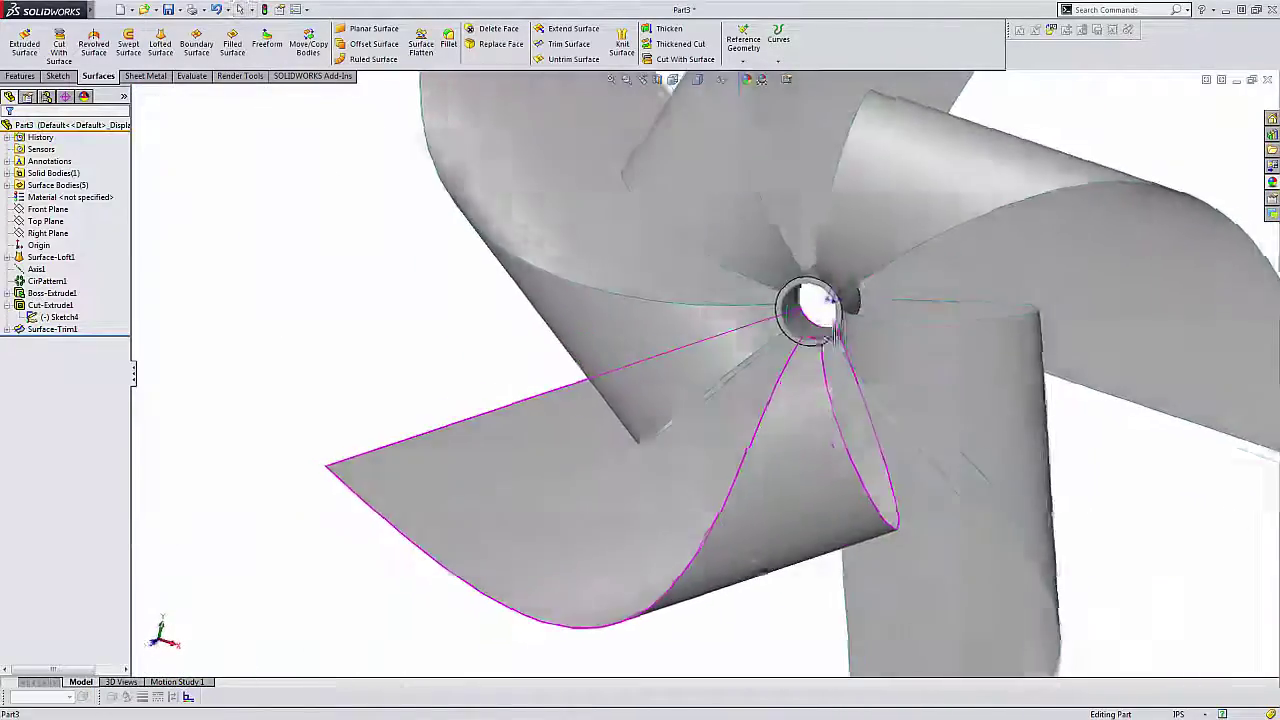
{"action": "middle_click_drag", "start_coordinate": [830, 298], "coordinate": [314, 271]}
{"action": "scroll", "coordinate": [903, 289], "scroll_direction": "up", "scroll_amount": 5}
{"action": "middle_click_drag", "start_coordinate": [903, 289], "coordinate": [1010, 340]}
Find the stars appearance in the Miscellaneous library and apply it to the upper blade
{"action": "left_click", "coordinate": [1272, 182]}
{"action": "left_click", "coordinate": [1097, 247]}
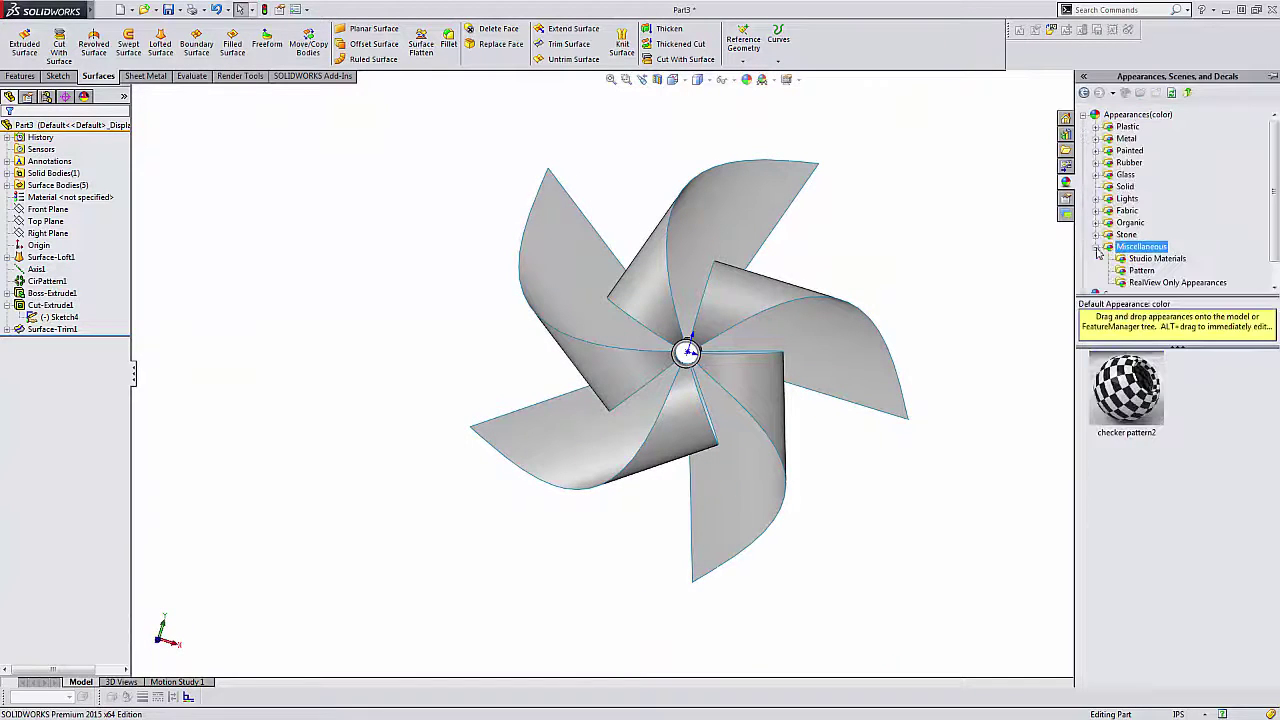
{"action": "left_click", "coordinate": [1141, 270]}
{"action": "left_click", "coordinate": [1177, 282]}
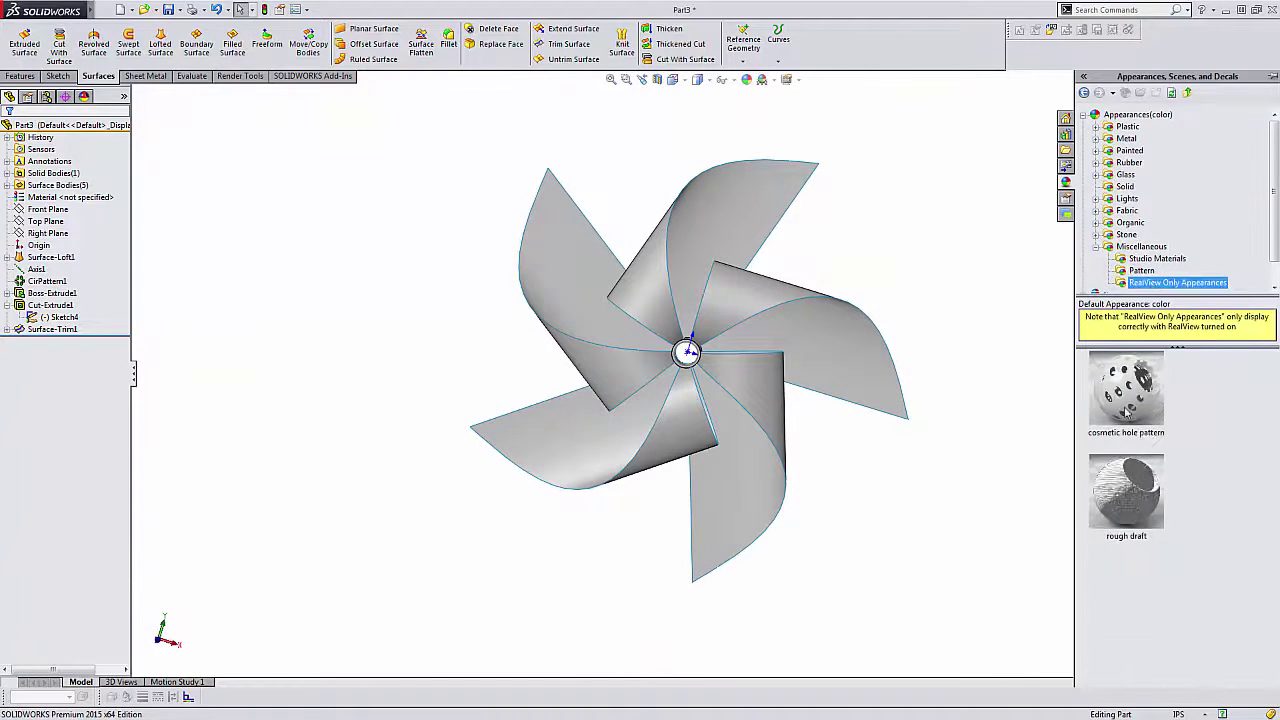
{"action": "left_click", "coordinate": [1095, 247]}
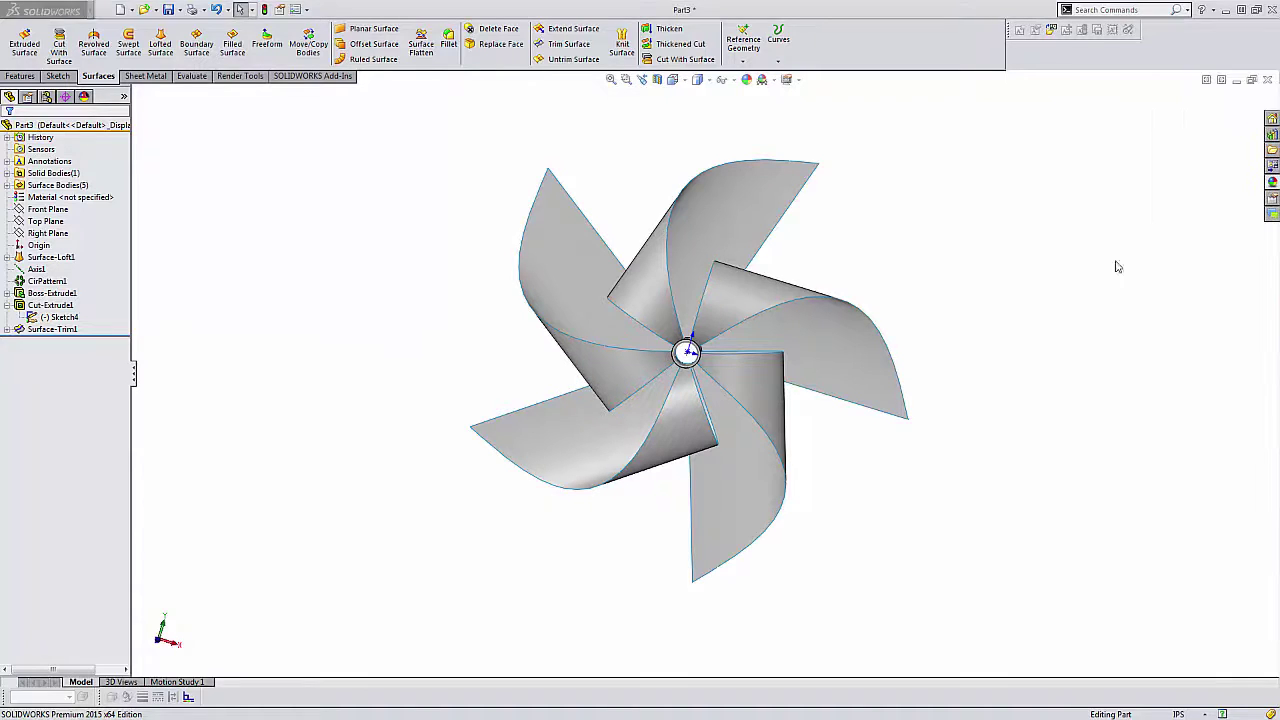
{"action": "left_click", "coordinate": [1272, 182]}
{"action": "left_click_drag", "start_coordinate": [1111, 500], "coordinate": [709, 216]}
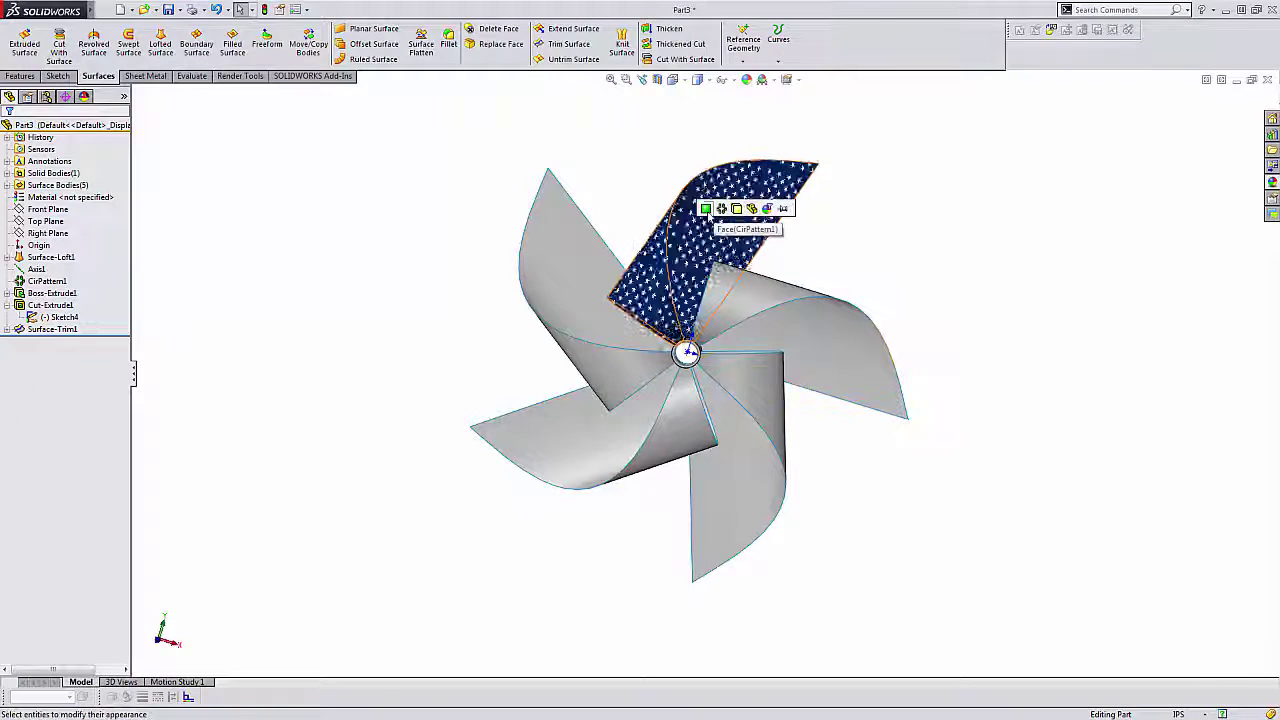
Apply the stripes appearance to the right blade
{"action": "left_click", "coordinate": [1272, 182]}
{"action": "left_click_drag", "start_coordinate": [1114, 488], "coordinate": [820, 342]}
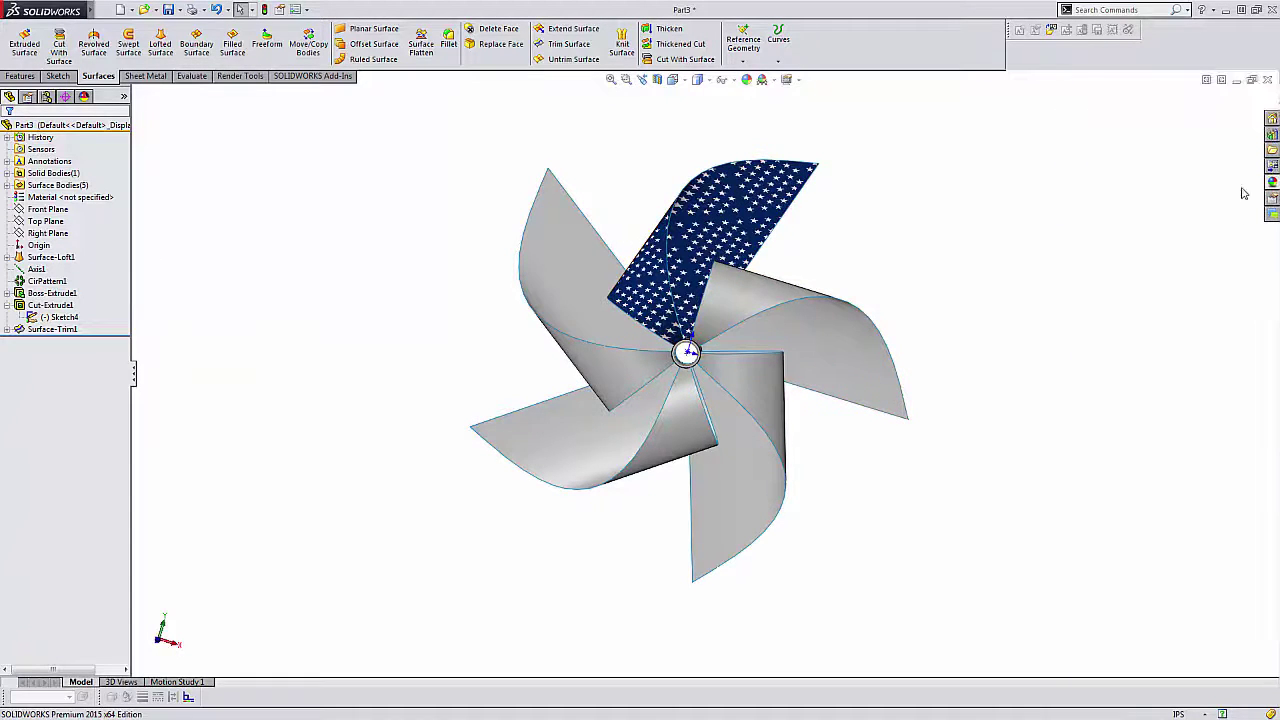
{"action": "left_click", "coordinate": [1272, 182]}
{"action": "left_click_drag", "start_coordinate": [1143, 607], "coordinate": [845, 375]}
Extend the stars appearance to the left blade and review its mapping options
{"action": "left_click", "coordinate": [84, 96]}
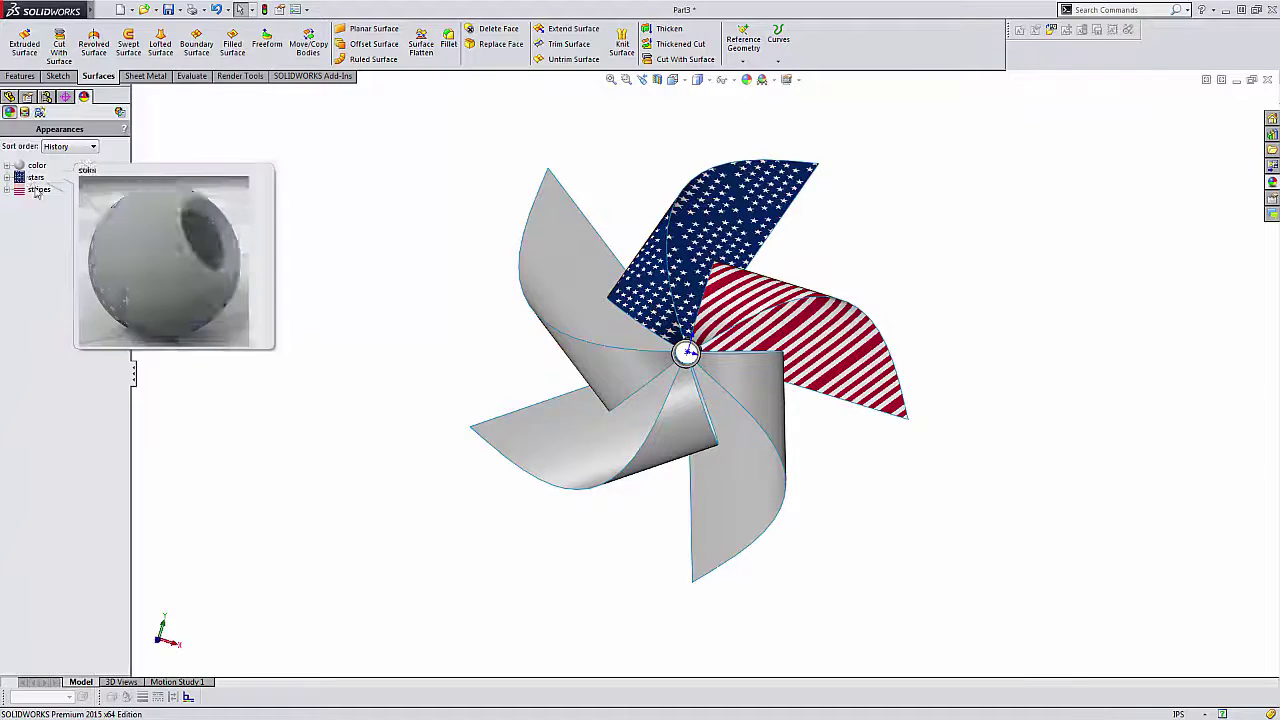
{"action": "right_click", "coordinate": [36, 178]}
{"action": "left_click", "coordinate": [60, 182]}
{"action": "left_click", "coordinate": [546, 259]}
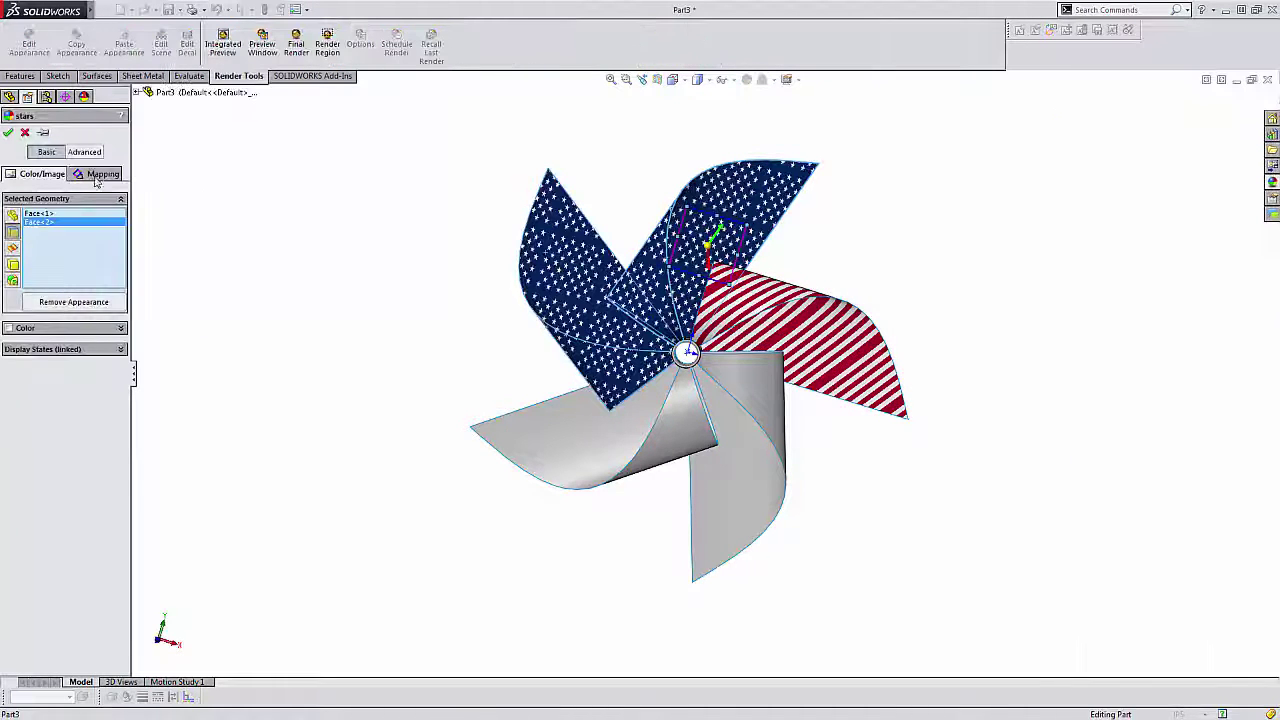
{"action": "left_click", "coordinate": [102, 173]}
{"action": "left_click", "coordinate": [84, 151]}
{"action": "left_click", "coordinate": [8, 132]}
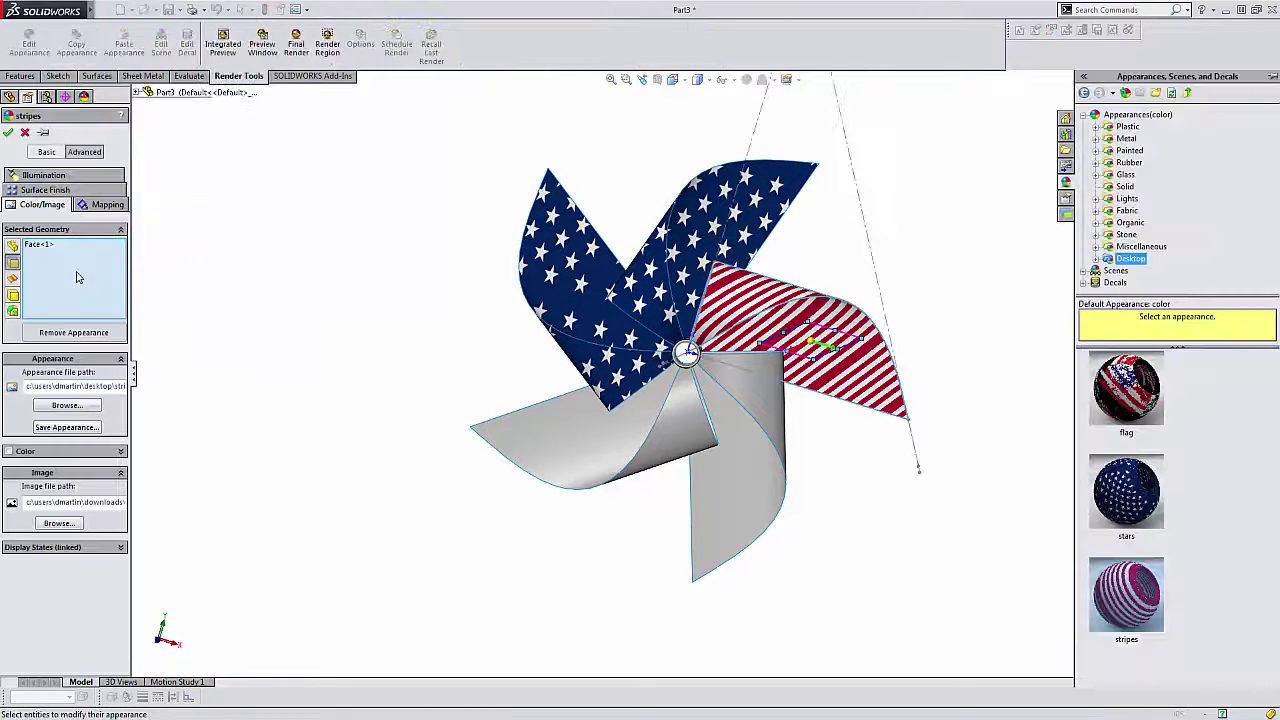
Add the two lower blades to the stripes appearance and enlarge the stripe mapping size
{"action": "left_click", "coordinate": [580, 440]}
{"action": "left_click", "coordinate": [718, 505]}
{"action": "left_click", "coordinate": [107, 204]}
{"action": "left_click_drag", "start_coordinate": [66, 585], "coordinate": [86, 593]}
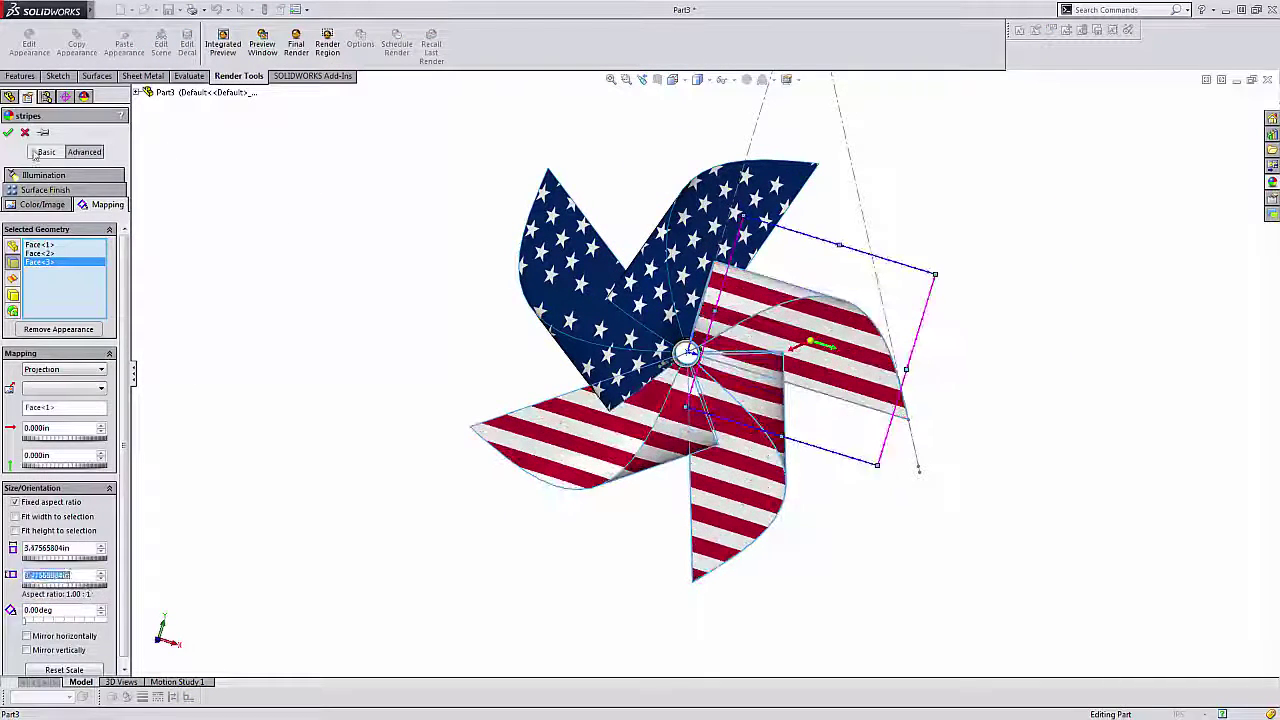
{"action": "left_click", "coordinate": [8, 132]}
Orbit to inspect the striped blades and recheck the stars appearance settings
{"action": "middle_click_drag", "start_coordinate": [251, 189], "coordinate": [820, 265]}
{"action": "scroll", "coordinate": [820, 265], "scroll_direction": "down", "scroll_amount": 5}
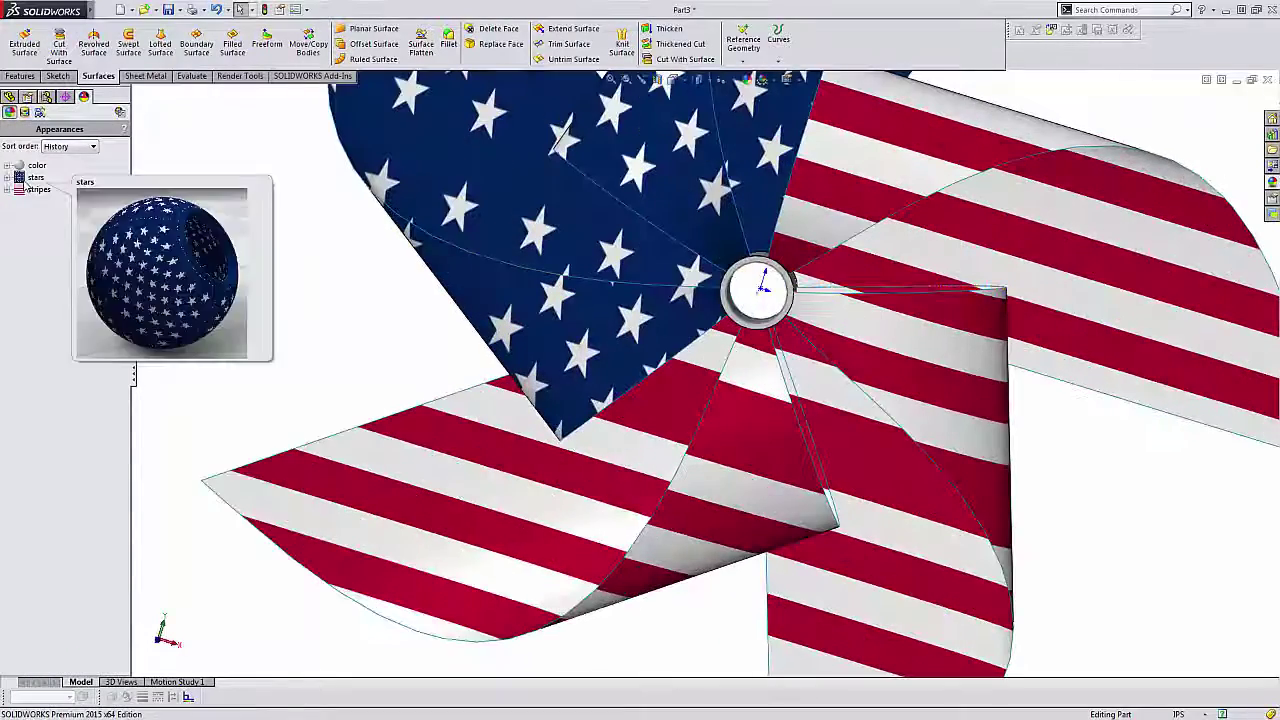
{"action": "right_click", "coordinate": [36, 177]}
{"action": "left_click", "coordinate": [70, 199]}
{"action": "scroll", "coordinate": [740, 293], "scroll_direction": "down", "scroll_amount": 3}
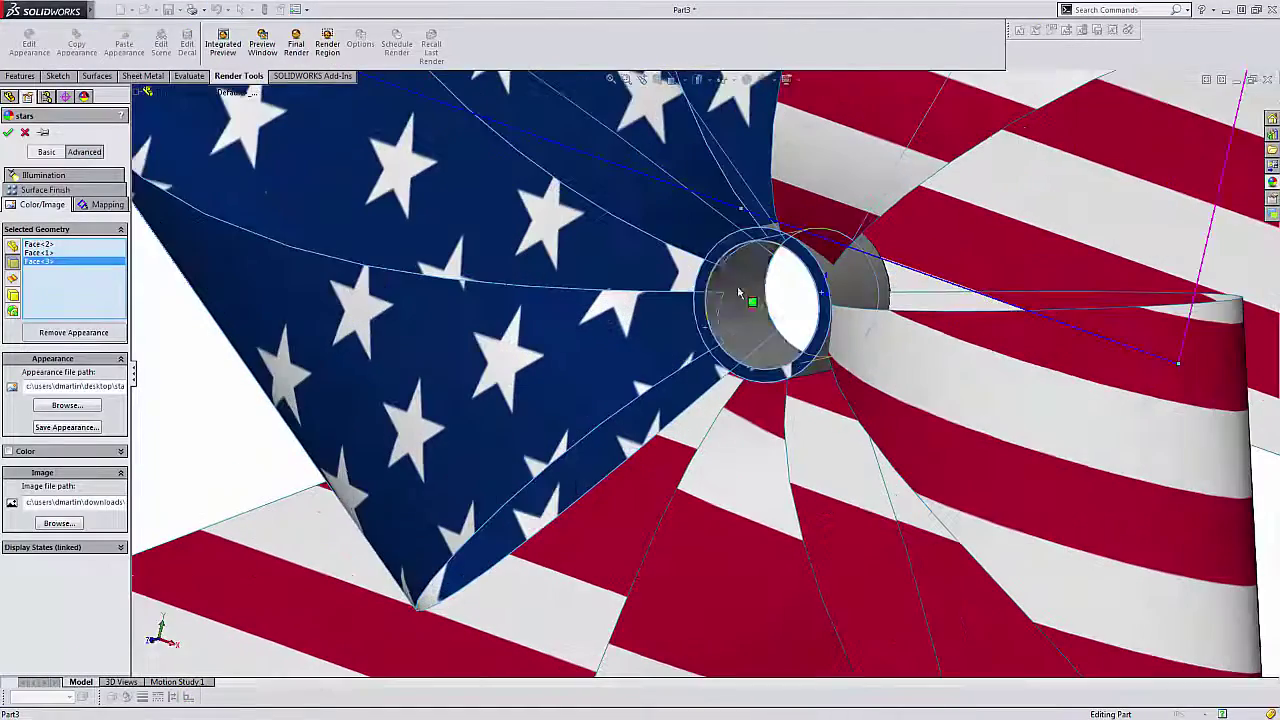
{"action": "left_click", "coordinate": [8, 132]}
Recheck the stripes appearance, return to the feature tree, and start saving the part
{"action": "double_click", "coordinate": [36, 191]}
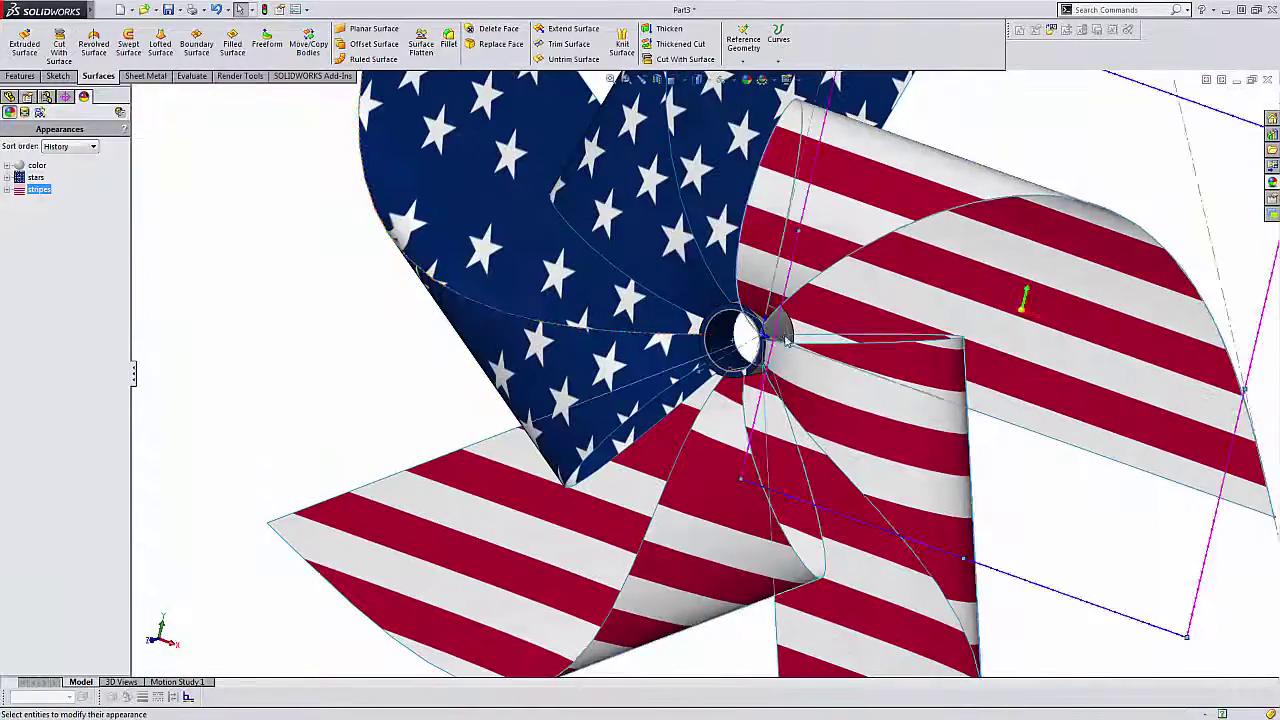
{"action": "scroll", "coordinate": [655, 325], "scroll_direction": "up", "scroll_amount": 3}
{"action": "key", "text": "Return"}
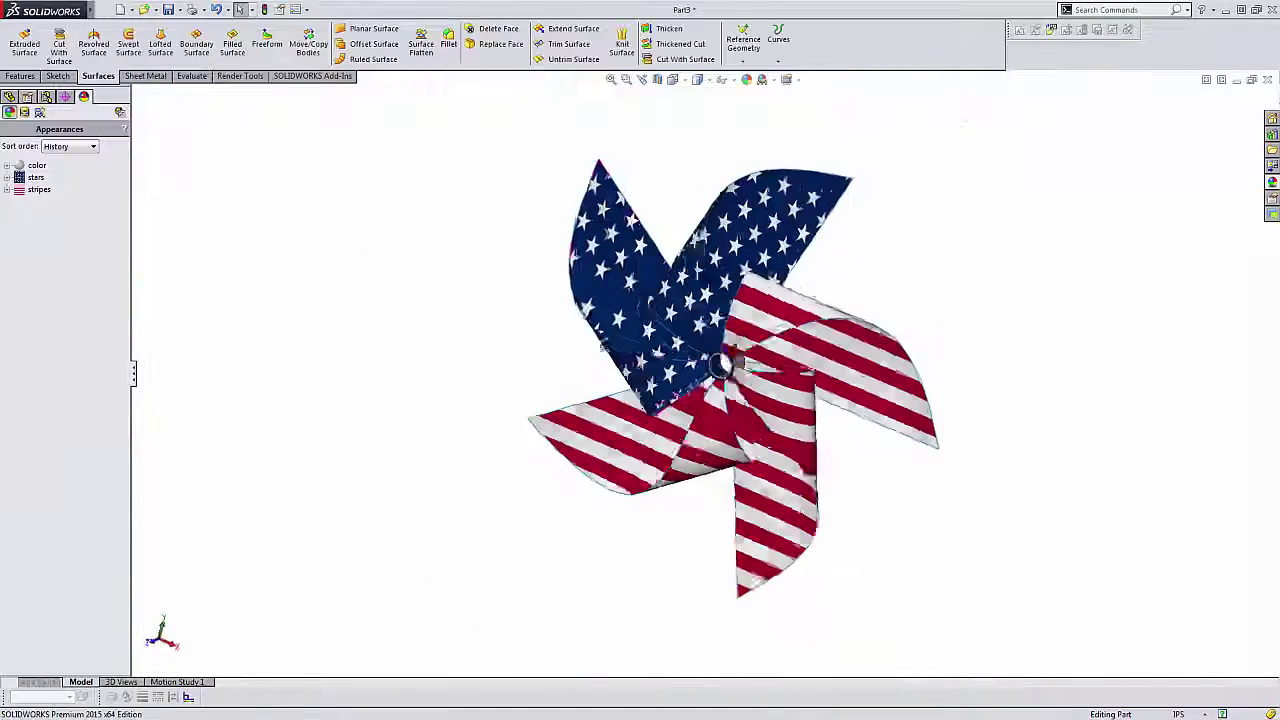
{"action": "scroll", "coordinate": [733, 372], "scroll_direction": "down", "scroll_amount": 2}
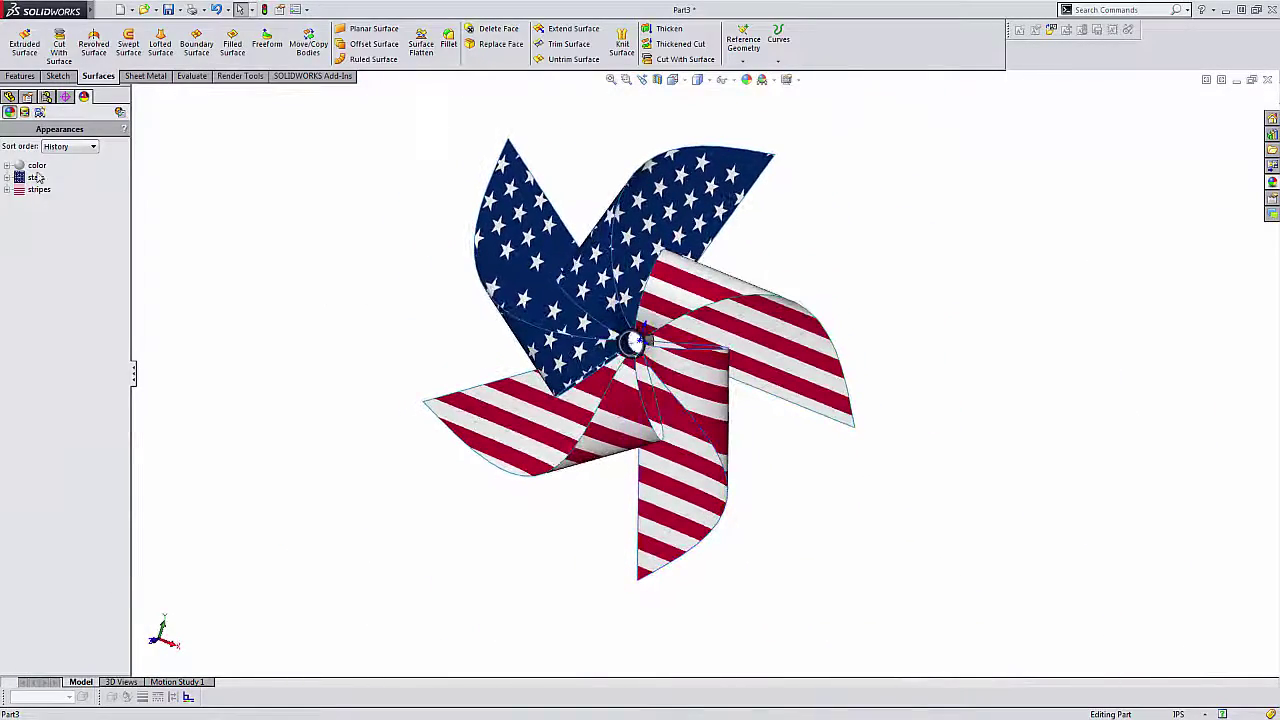
{"action": "left_click", "coordinate": [9, 96]}
{"action": "scroll", "coordinate": [650, 370], "scroll_direction": "up", "scroll_amount": 2}
{"action": "scroll", "coordinate": [791, 403], "scroll_direction": "down", "scroll_amount": 3}
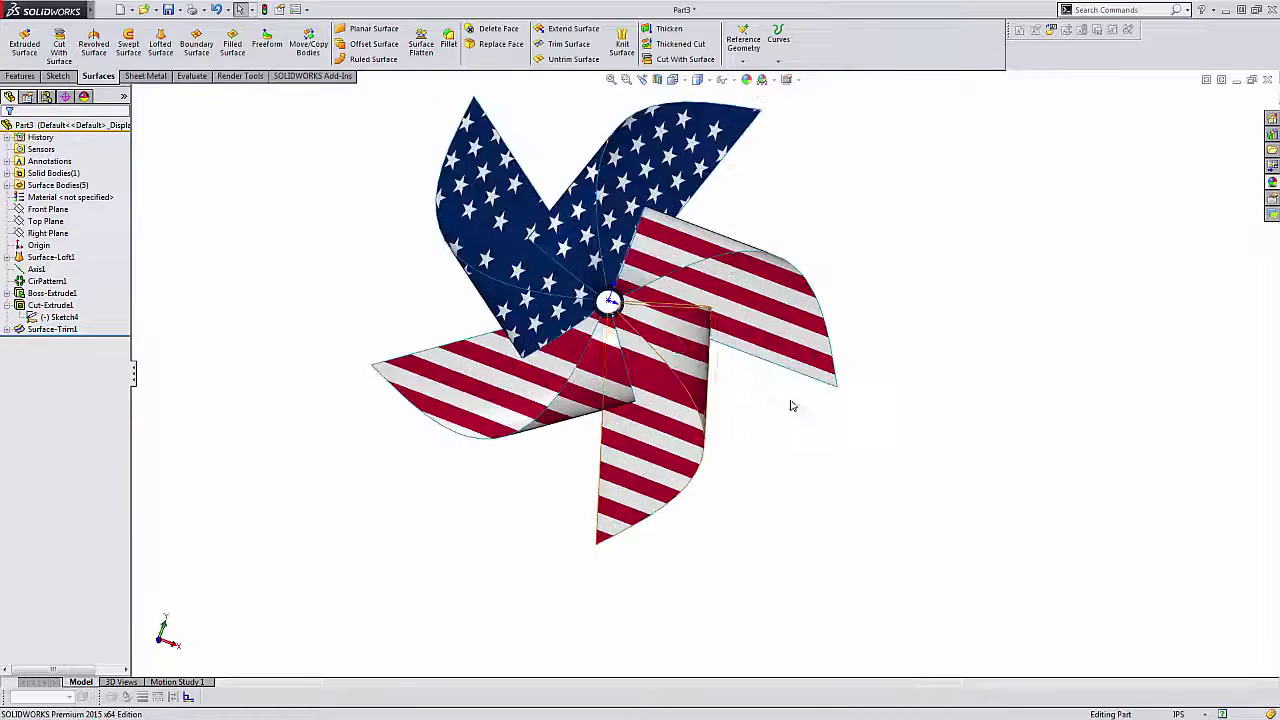
{"action": "key", "text": "ctrl+s"}
Save the part as 'PinwheelPinwheel', then start a new assembly with it at the origin
{"action": "type", "text": "Pinwheel"}
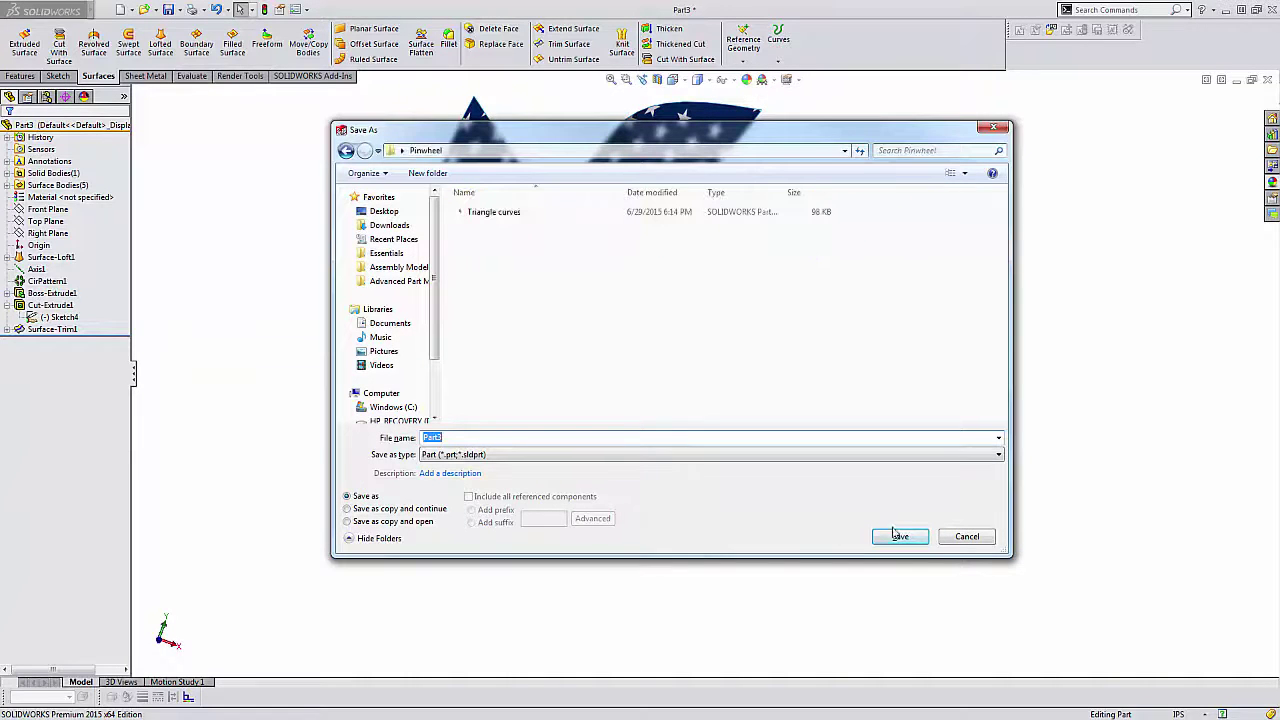
{"action": "type", "text": "Pinwheel"}
{"action": "key", "text": "Return"}
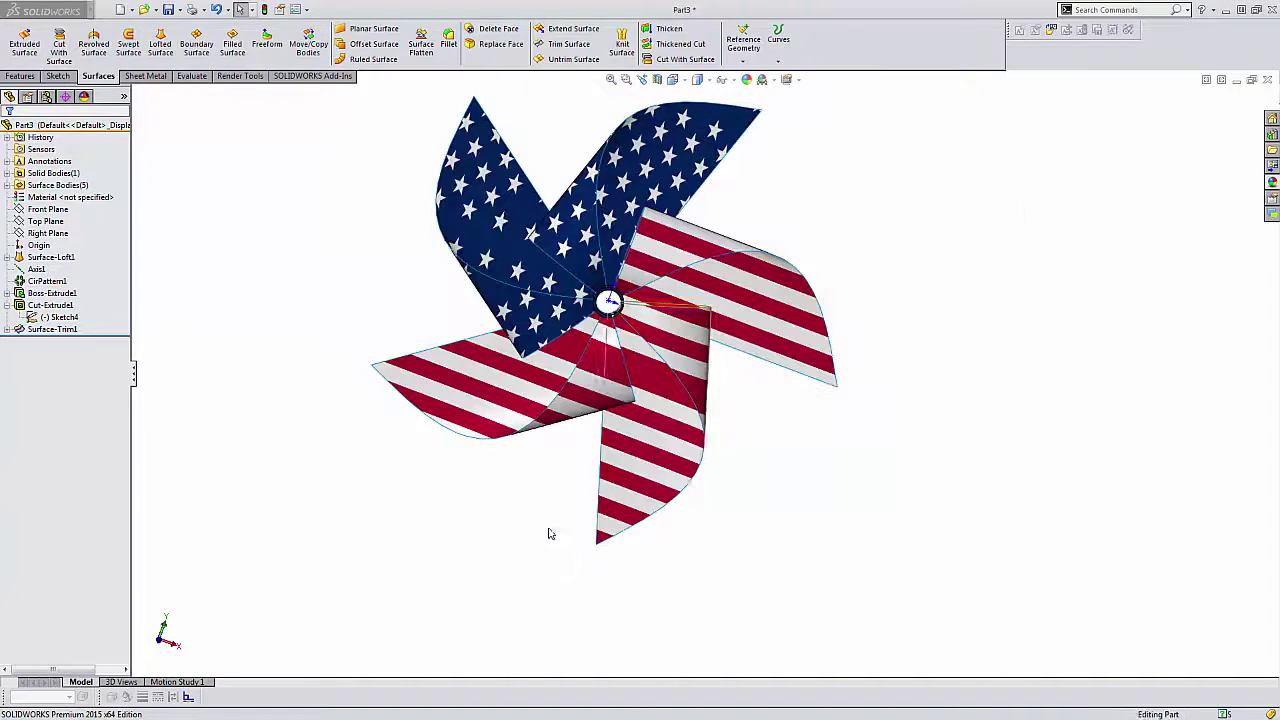
{"action": "left_click", "coordinate": [112, 12]}
{"action": "left_click", "coordinate": [171, 89]}
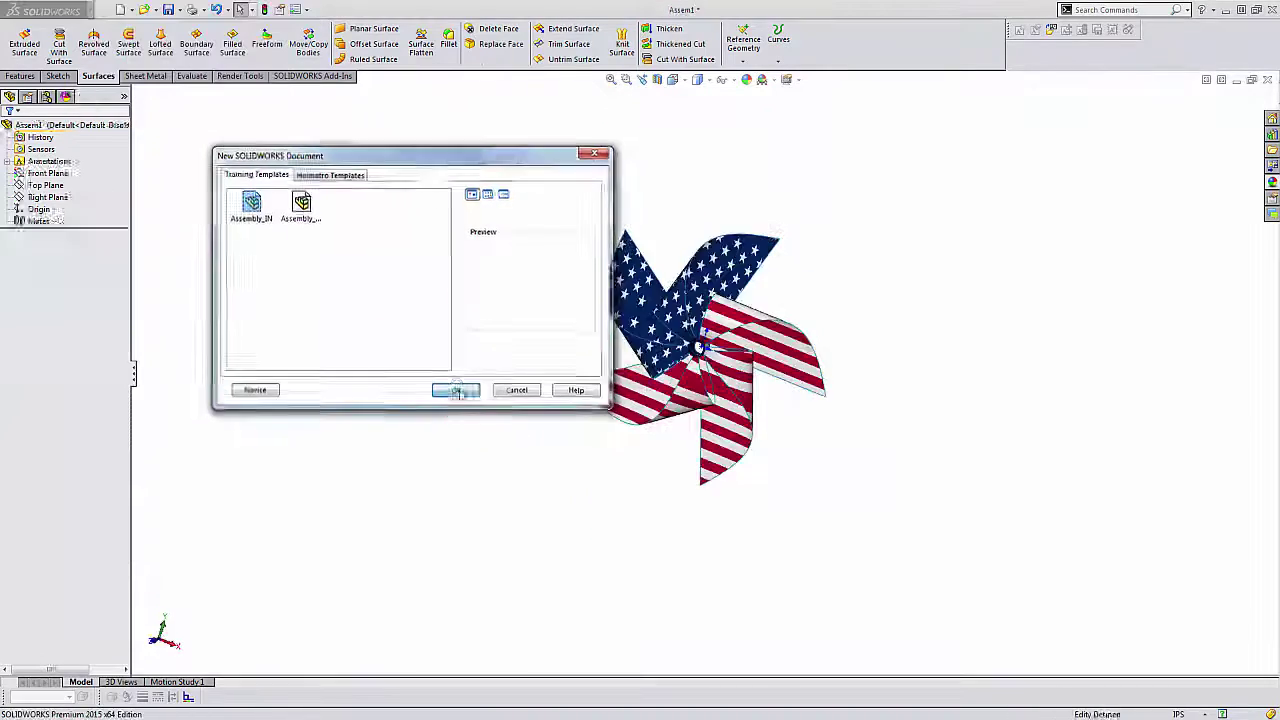
{"action": "left_click", "coordinate": [452, 388]}
{"action": "left_click", "coordinate": [9, 133]}
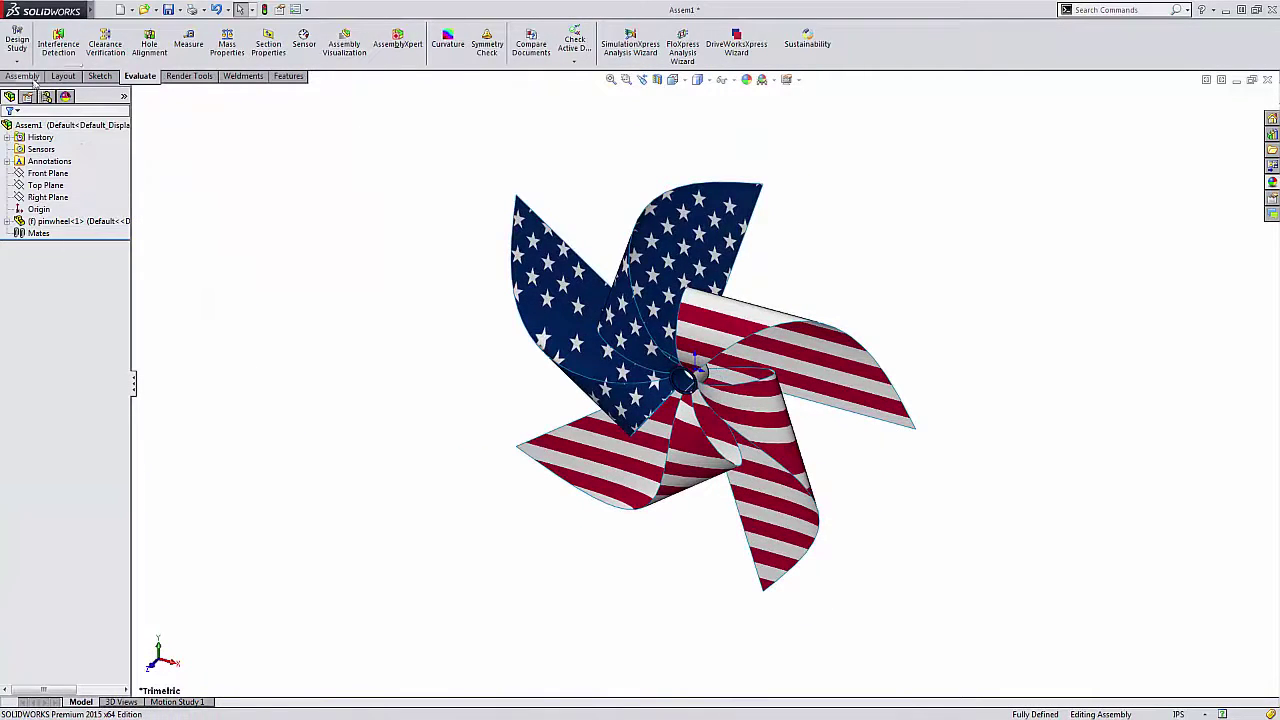
Insert a new blank part into the assembly, placed on the pinwheel hub face
{"action": "left_click", "coordinate": [22, 76]}
{"action": "left_click", "coordinate": [73, 62]}
{"action": "left_click", "coordinate": [95, 100]}
{"action": "left_click", "coordinate": [690, 377]}
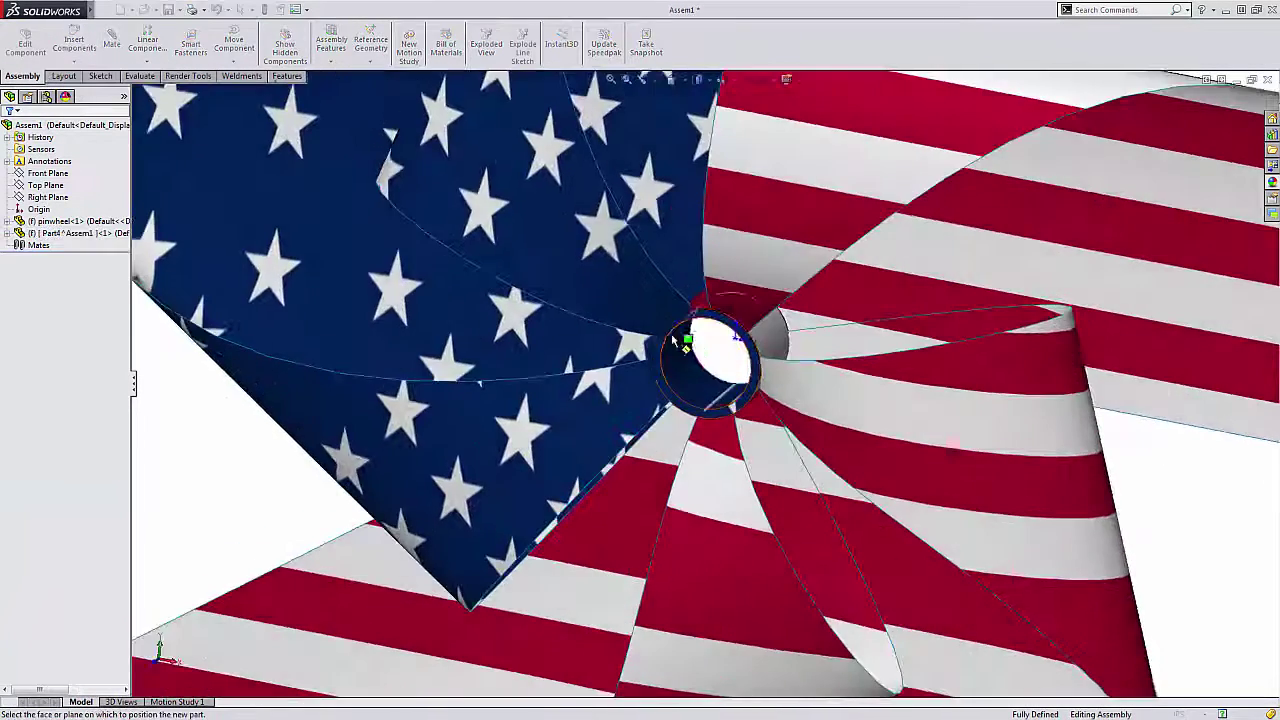
Extrude a circle sketched inside the hub into a roughly 1.000in axle
{"action": "right_click_drag", "start_coordinate": [690, 377], "coordinate": [660, 425]}
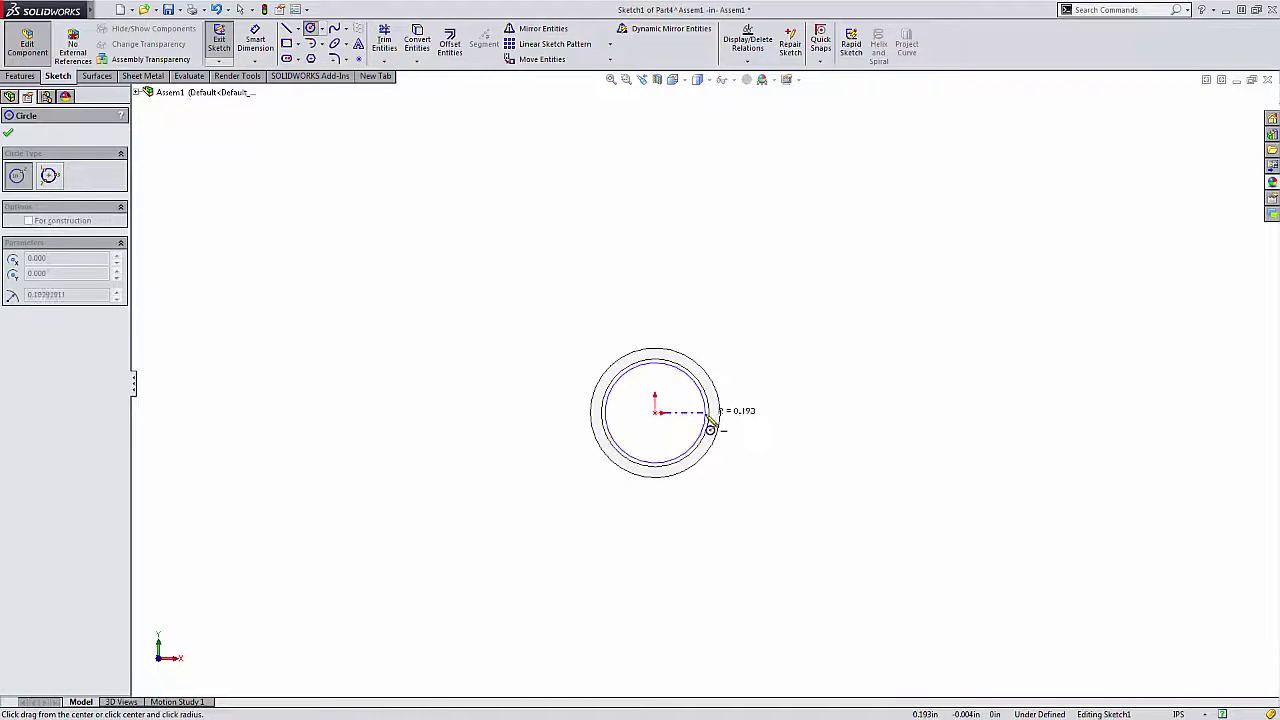
{"action": "left_click", "coordinate": [656, 376]}
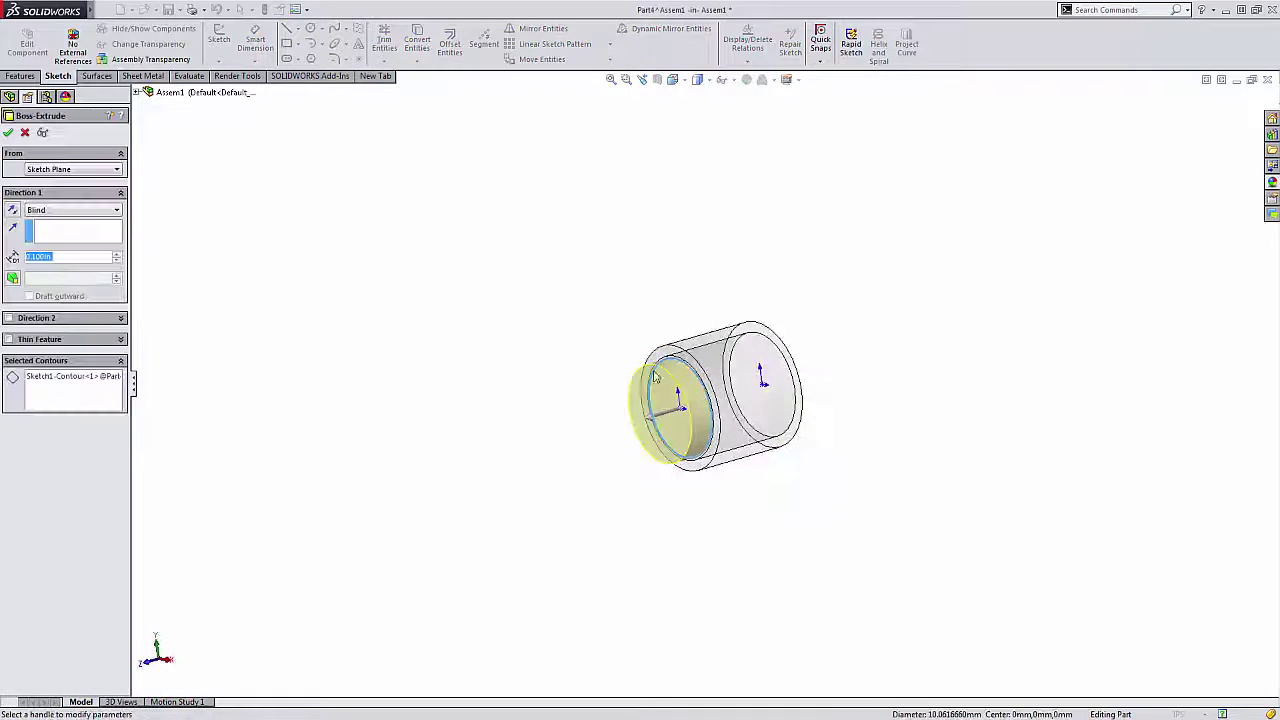
{"action": "left_click", "coordinate": [722, 406]}
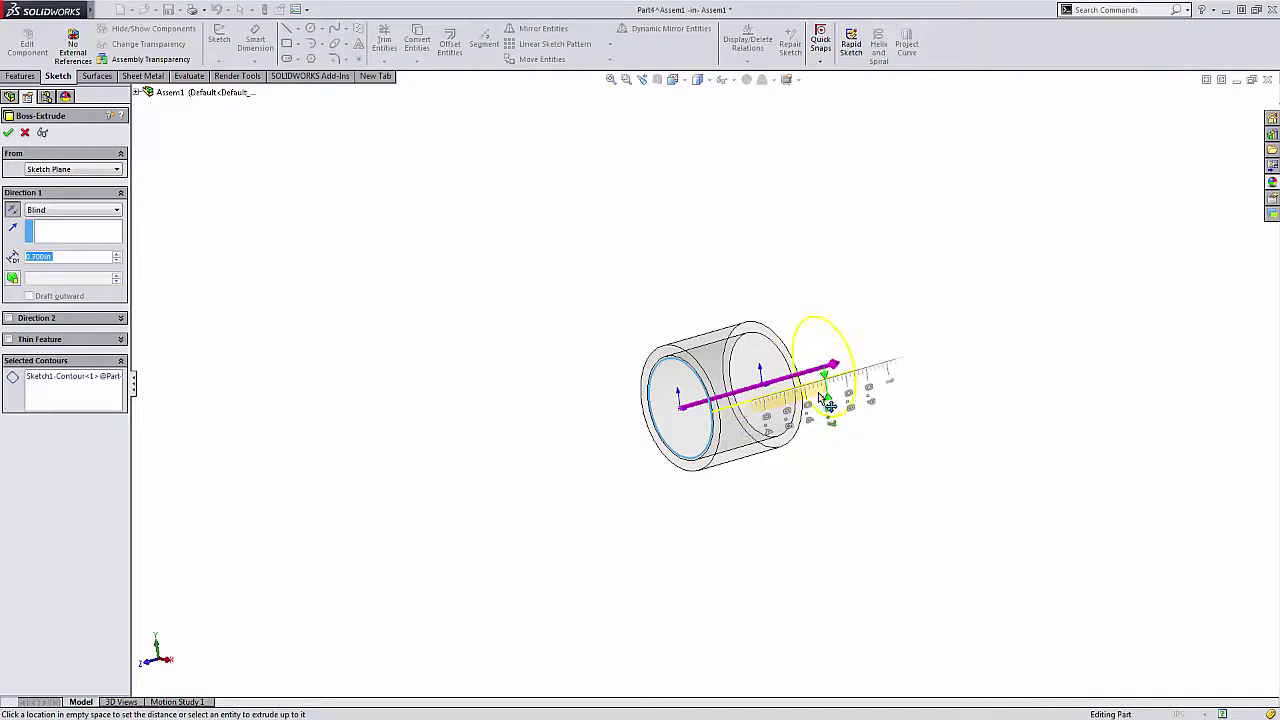
{"action": "left_click", "coordinate": [880, 392]}
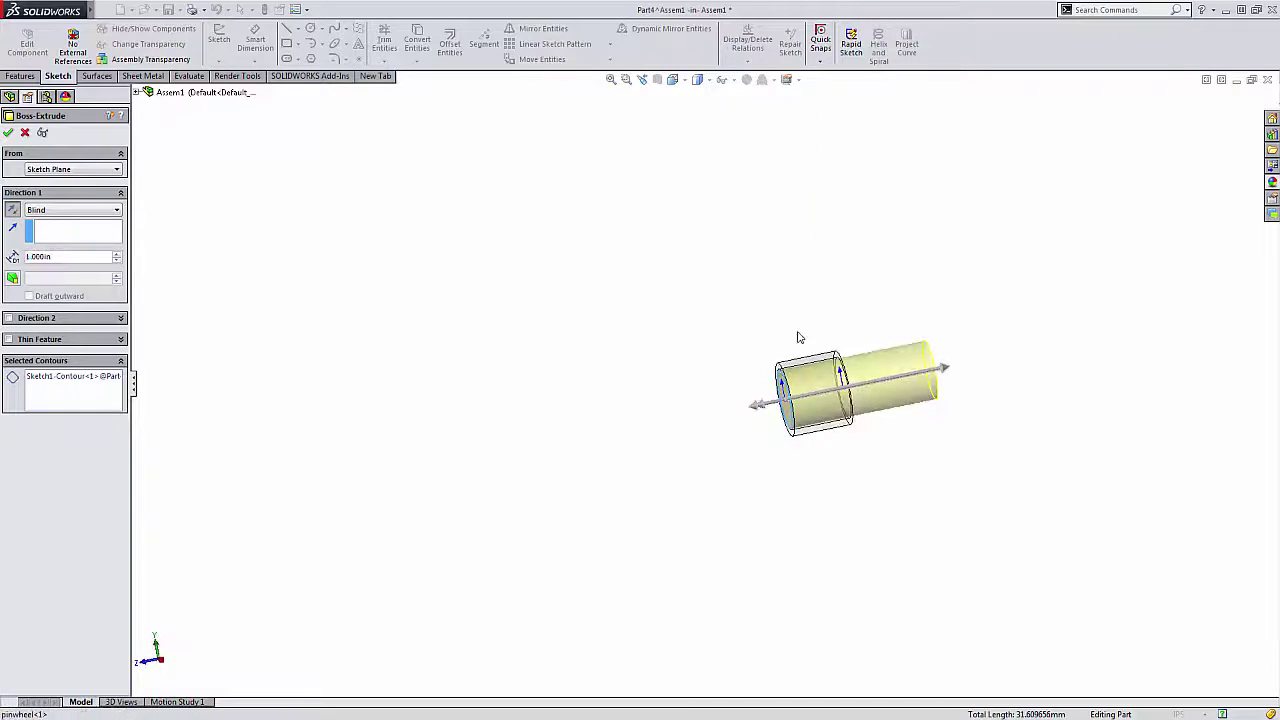
{"action": "left_click", "coordinate": [943, 368]}
{"action": "left_click", "coordinate": [950, 350]}
{"action": "left_click", "coordinate": [8, 132]}
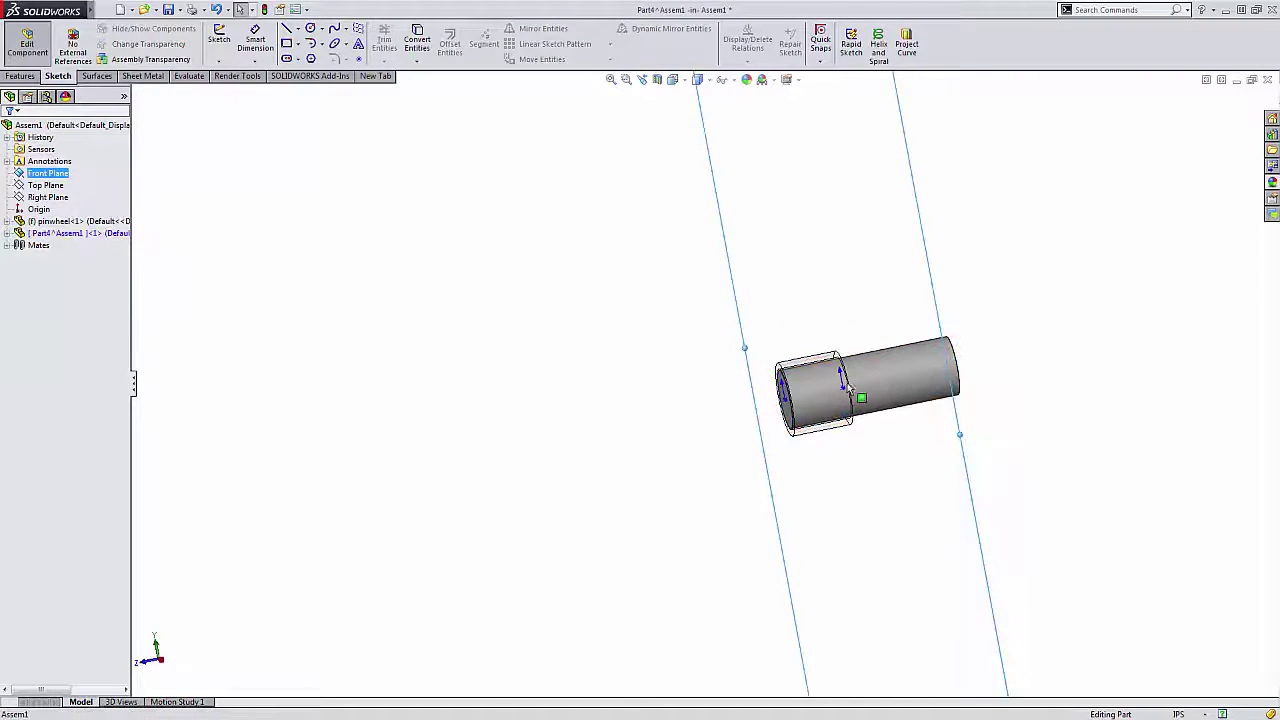
Sketch an arm circle on the Top Plane and extrude it Up To Surface at the axle face
{"action": "left_click", "coordinate": [44, 185]}
{"action": "key", "text": "ctrl+8"}
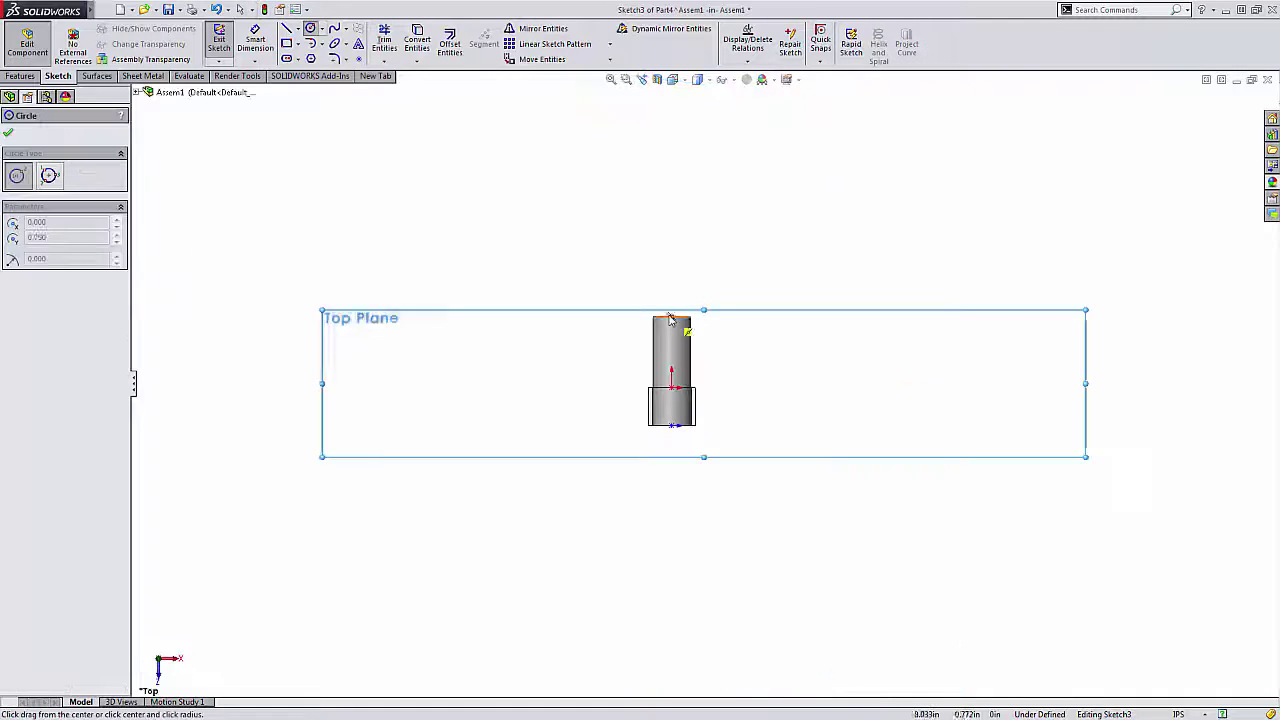
{"action": "left_click", "coordinate": [671, 311]}
{"action": "left_click", "coordinate": [691, 337]}
{"action": "scroll", "coordinate": [691, 337], "scroll_direction": "up", "scroll_amount": 3}
{"action": "left_click", "coordinate": [73, 209]}
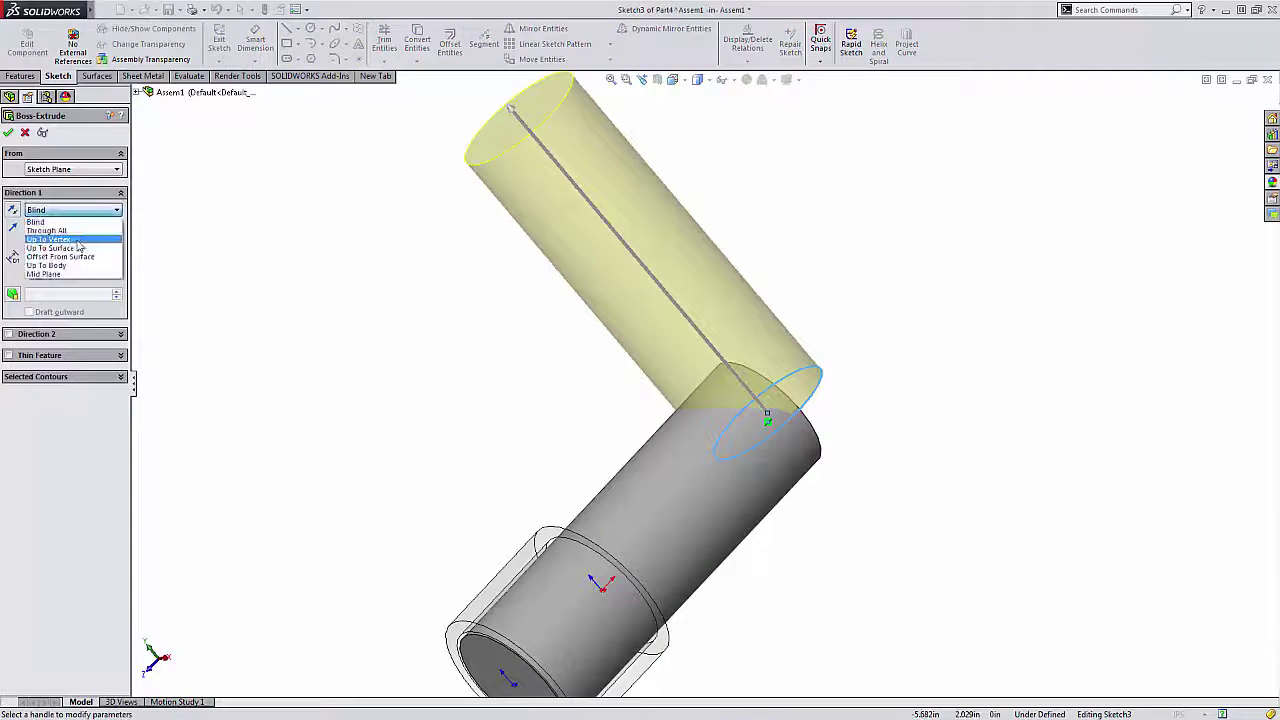
{"action": "left_click", "coordinate": [60, 240]}
{"action": "left_click", "coordinate": [720, 425]}
{"action": "right_click", "coordinate": [180, 245]}
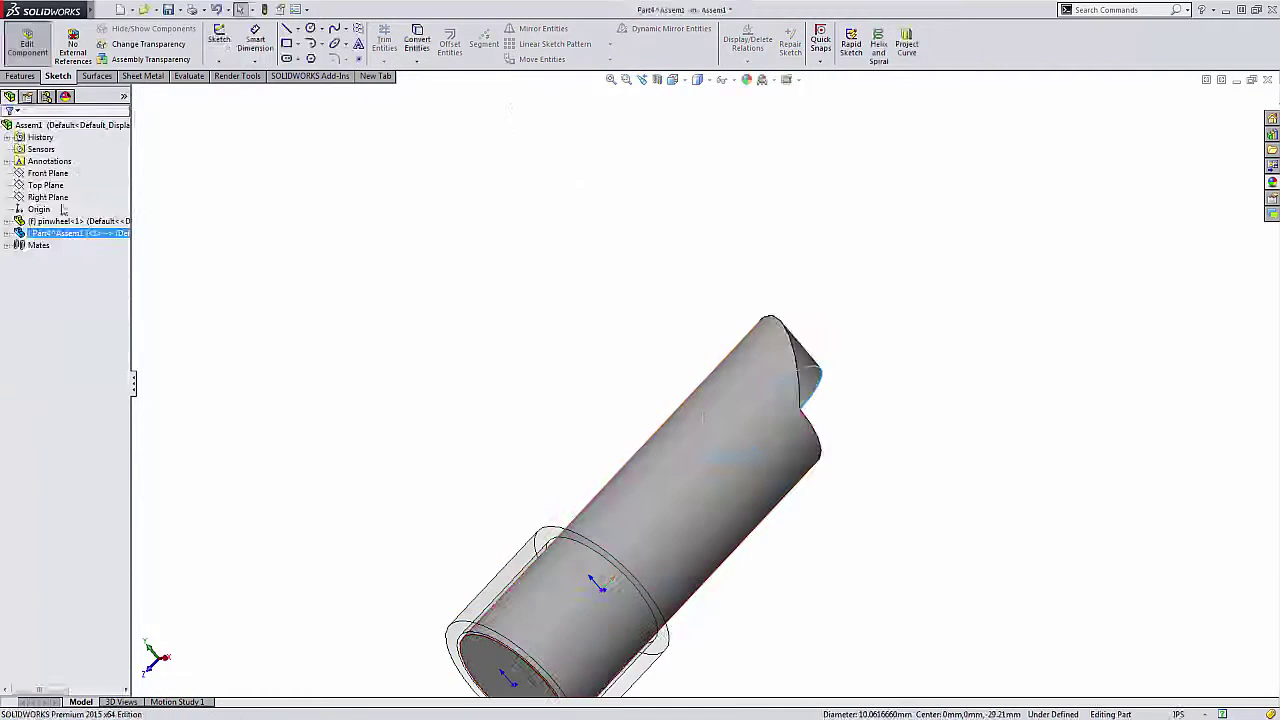
Extrude the upright stick sketch to 11.220in
{"action": "left_click", "coordinate": [80, 340]}
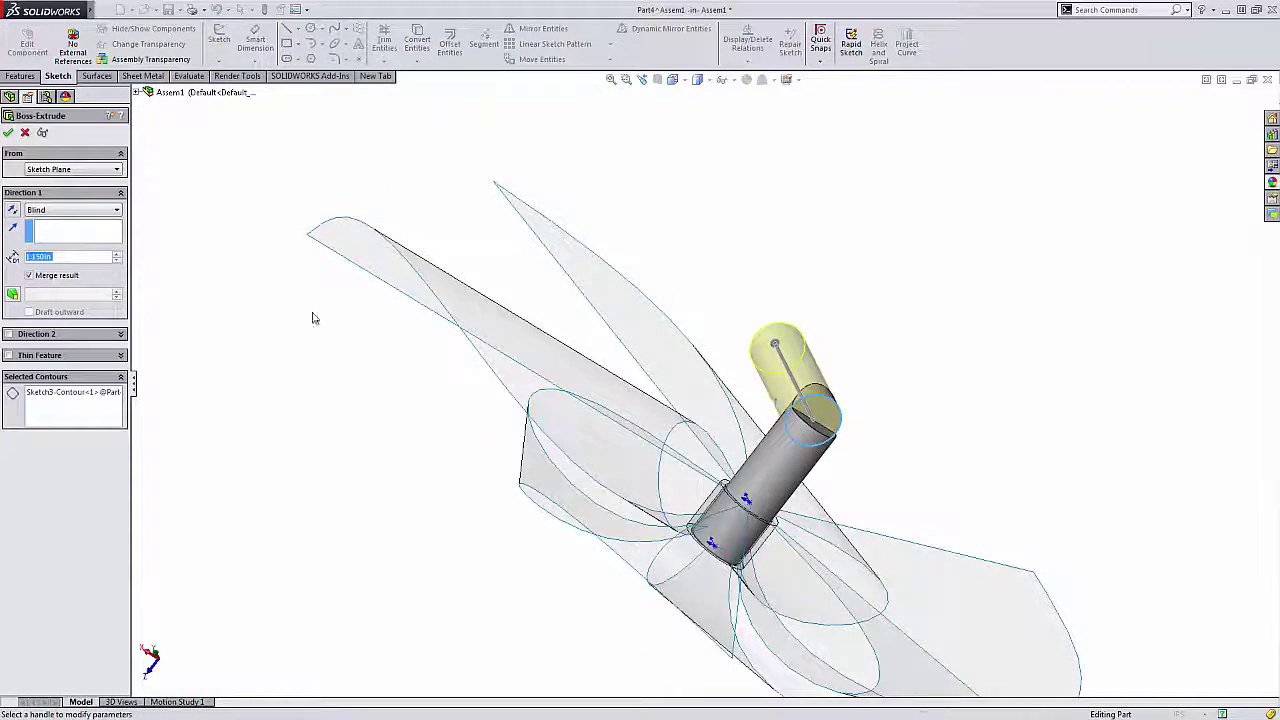
{"action": "middle_click_drag", "start_coordinate": [313, 318], "coordinate": [700, 420]}
{"action": "scroll", "coordinate": [800, 450], "scroll_direction": "down", "scroll_amount": 5}
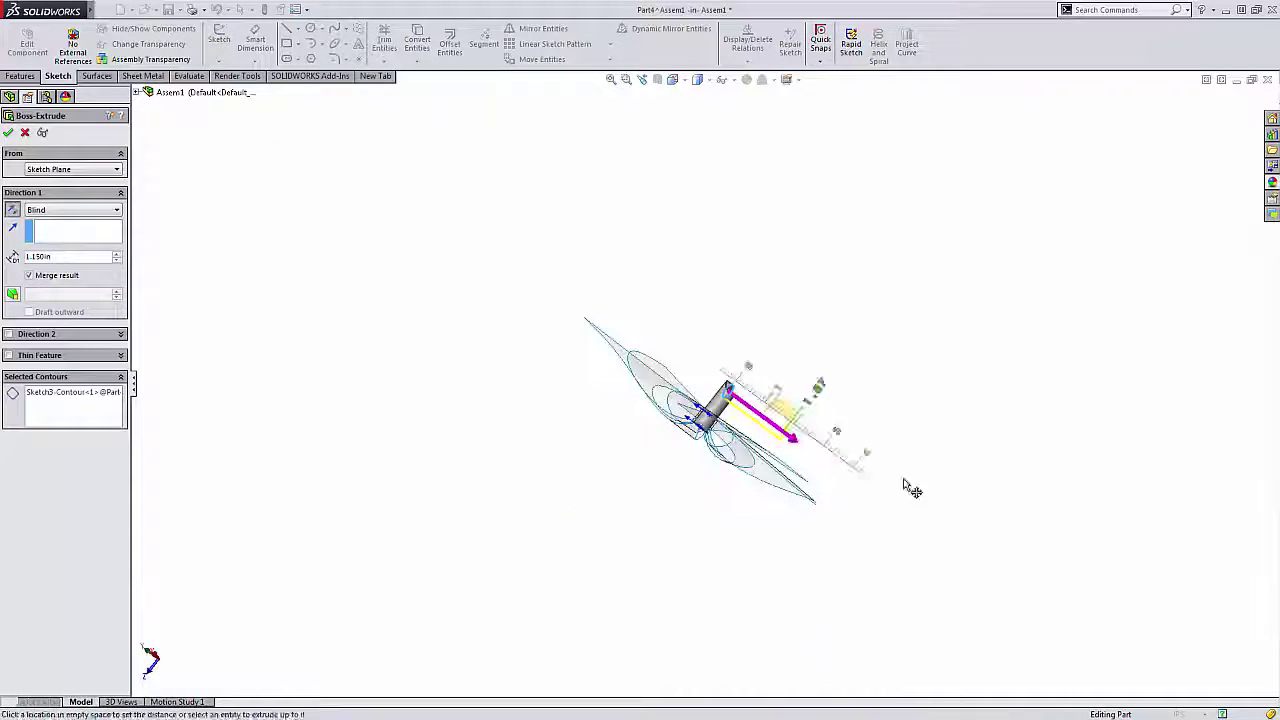
{"action": "left_click_drag", "start_coordinate": [909, 486], "coordinate": [951, 500]}
{"action": "left_click", "coordinate": [8, 132]}
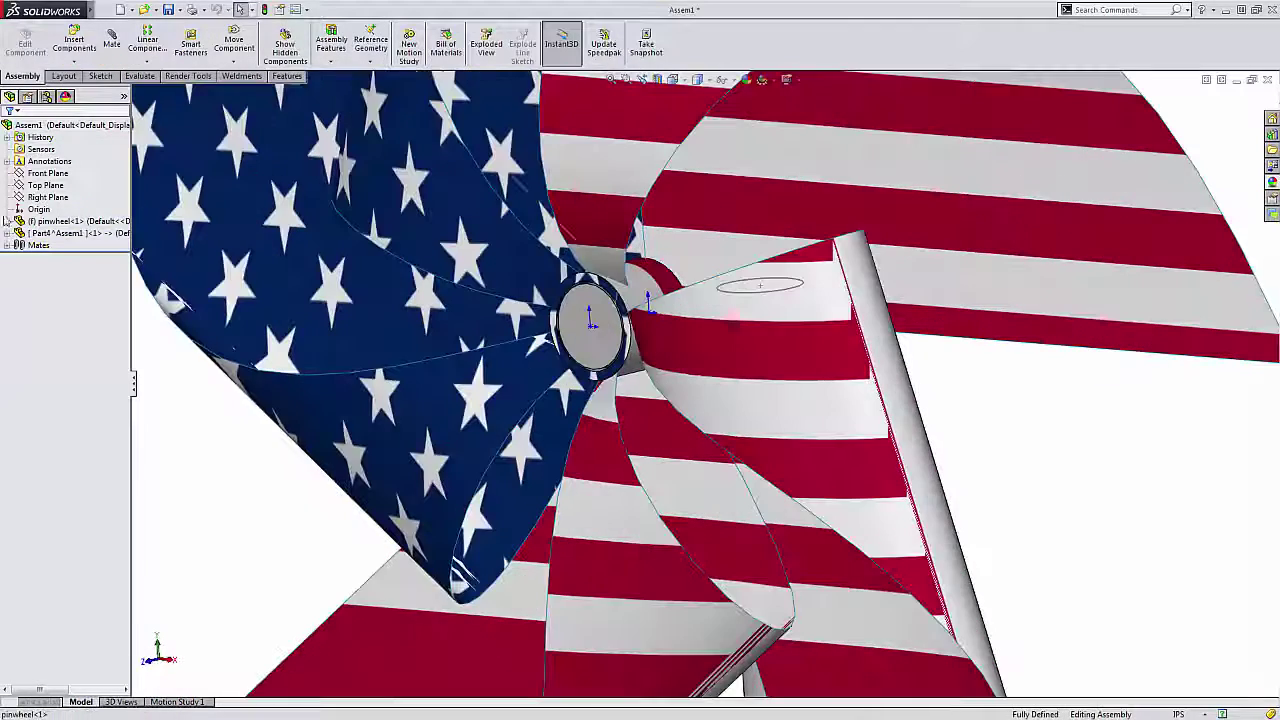
{"action": "left_click", "coordinate": [8, 221]}
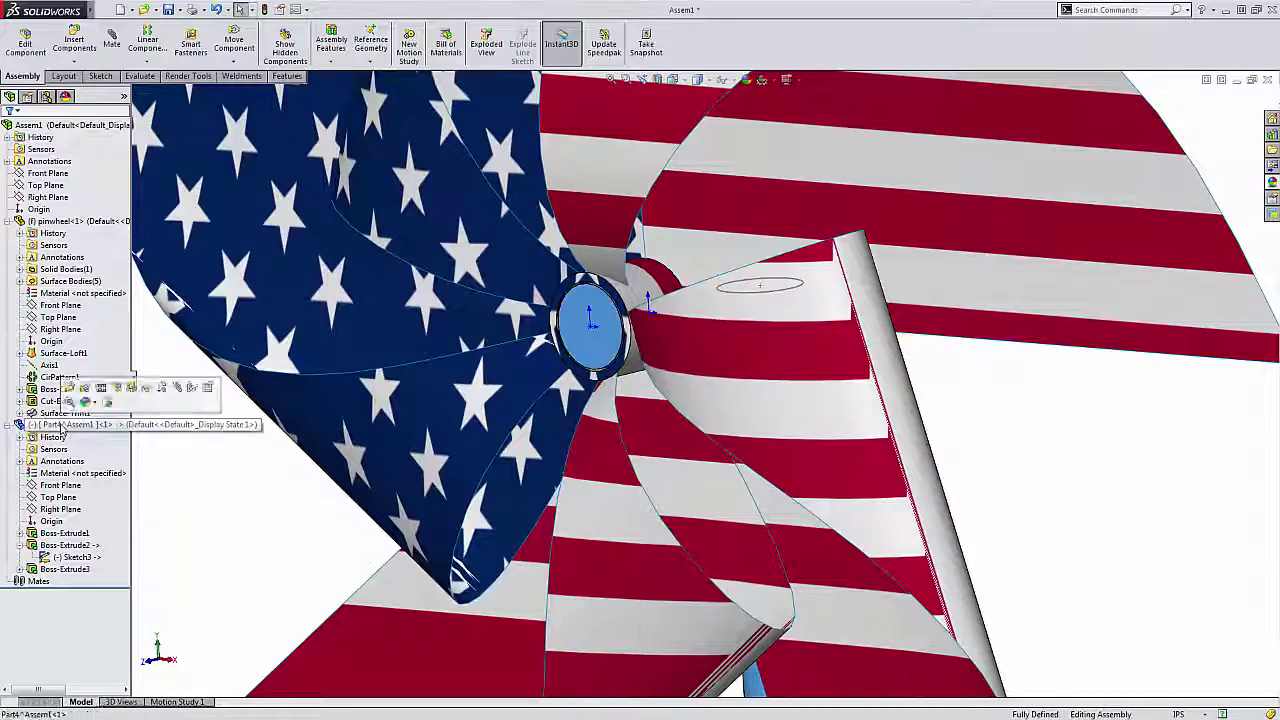
Float the pinwheel component and view the whole pinwheel and stand
{"action": "right_click", "coordinate": [60, 395]}
{"action": "left_click", "coordinate": [60, 305]}
{"action": "right_click", "coordinate": [75, 221]}
{"action": "left_click", "coordinate": [100, 358]}
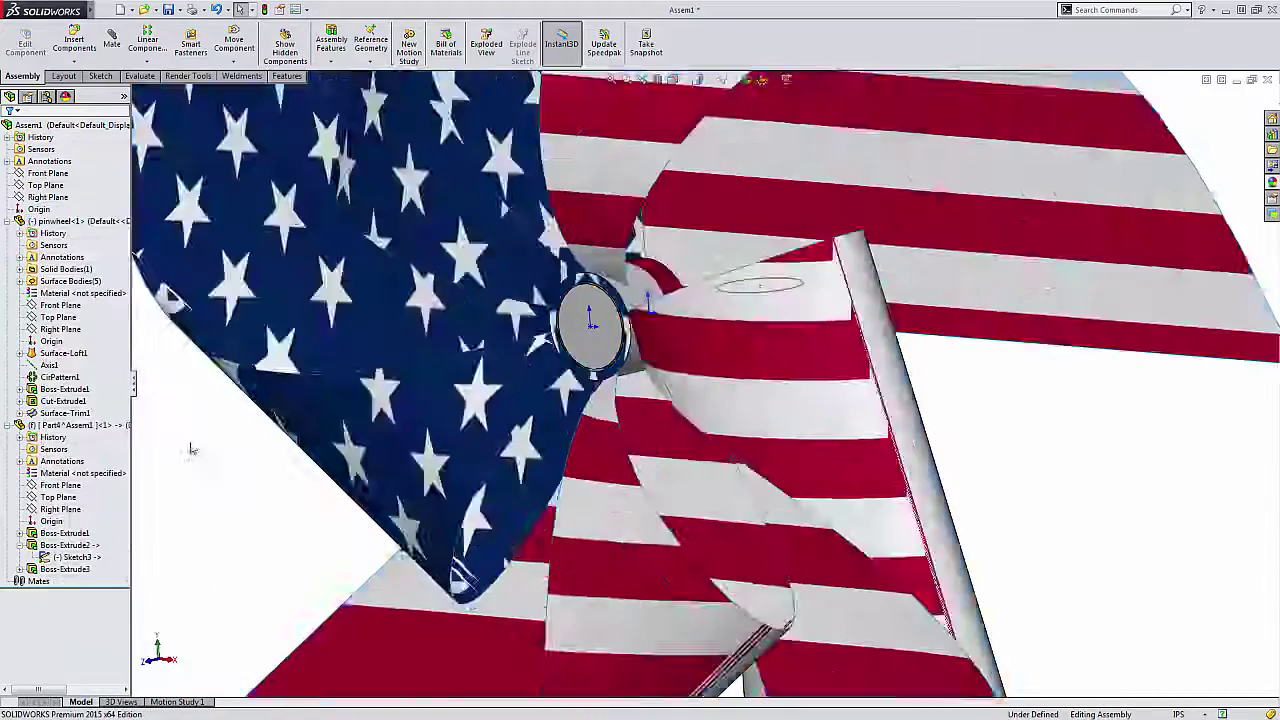
Inspect how the axle fits the hub from several angles, then open Motion Study 1
{"action": "left_click", "coordinate": [660, 350]}
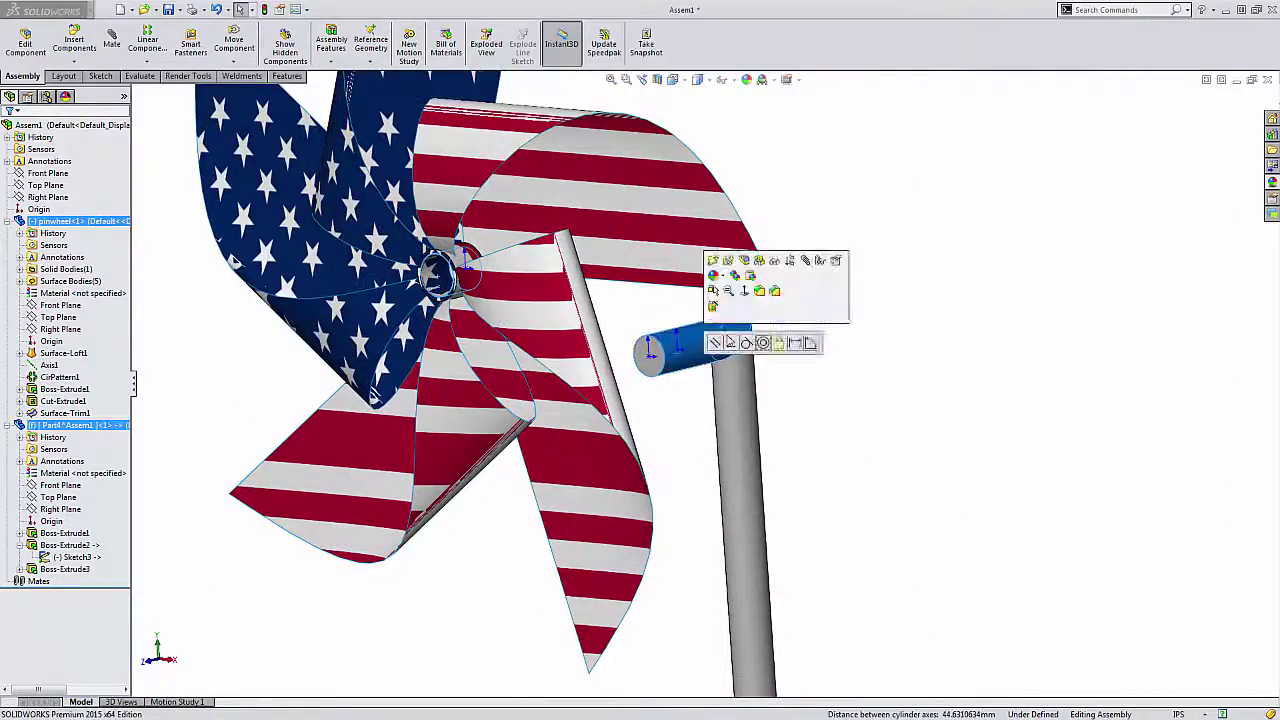
{"action": "scroll", "coordinate": [390, 262], "scroll_direction": "down", "scroll_amount": 5}
{"action": "middle_click_drag", "start_coordinate": [572, 405], "coordinate": [1083, 273]}
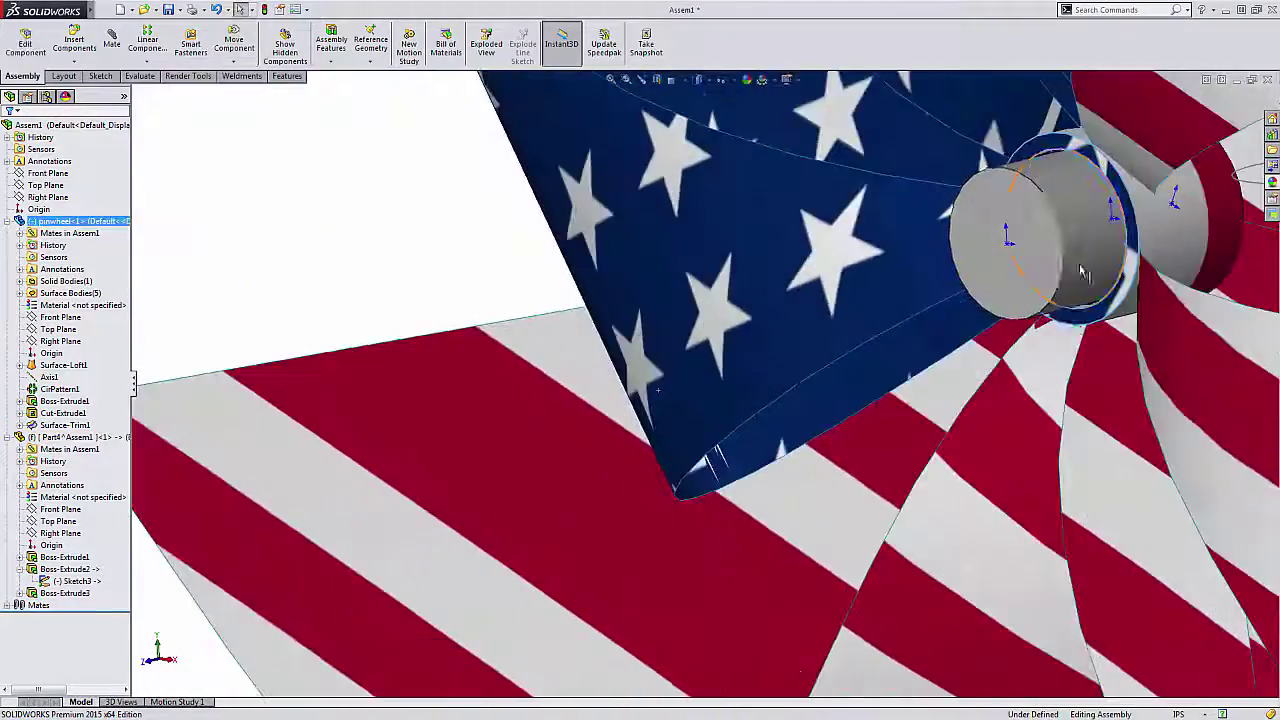
{"action": "left_click", "coordinate": [1060, 318]}
{"action": "key", "text": "f"}
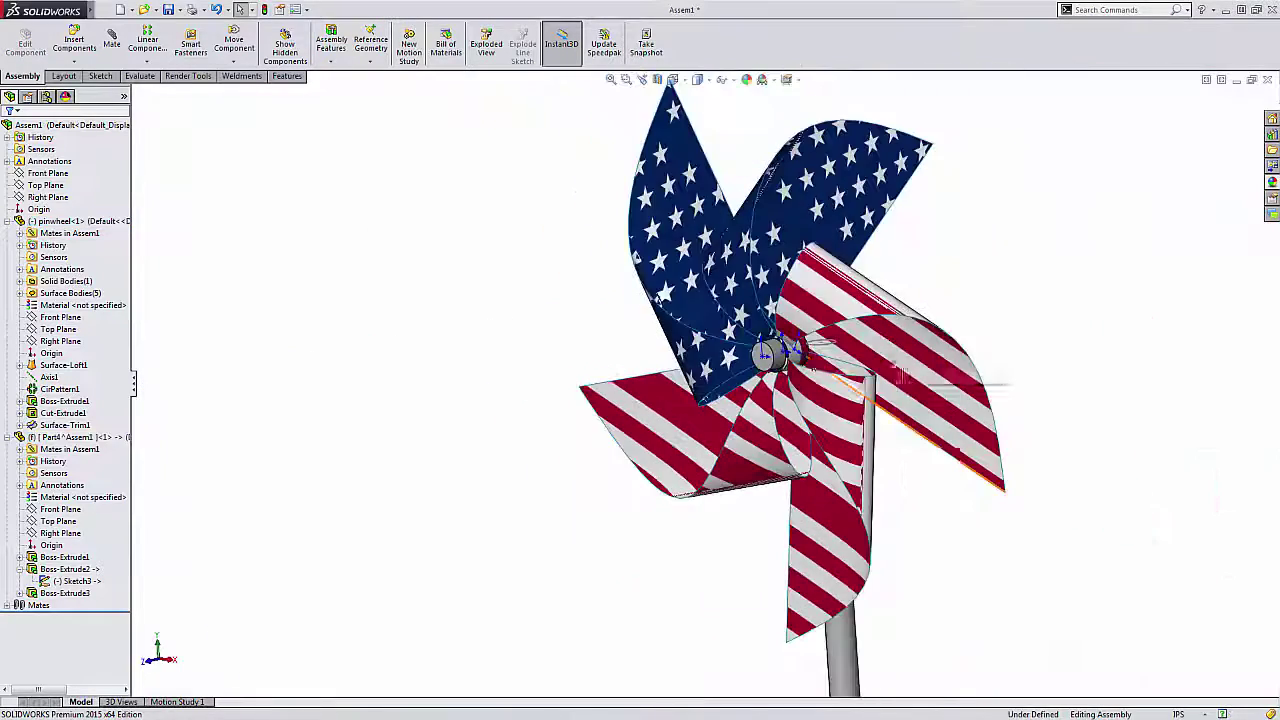
{"action": "mouse_move", "coordinate": [1060, 318]}
{"action": "middle_mouse_down"}
{"action": "mouse_move", "coordinate": [769, 444]}
{"action": "mouse_move", "coordinate": [651, 456]}
{"action": "middle_mouse_up"}
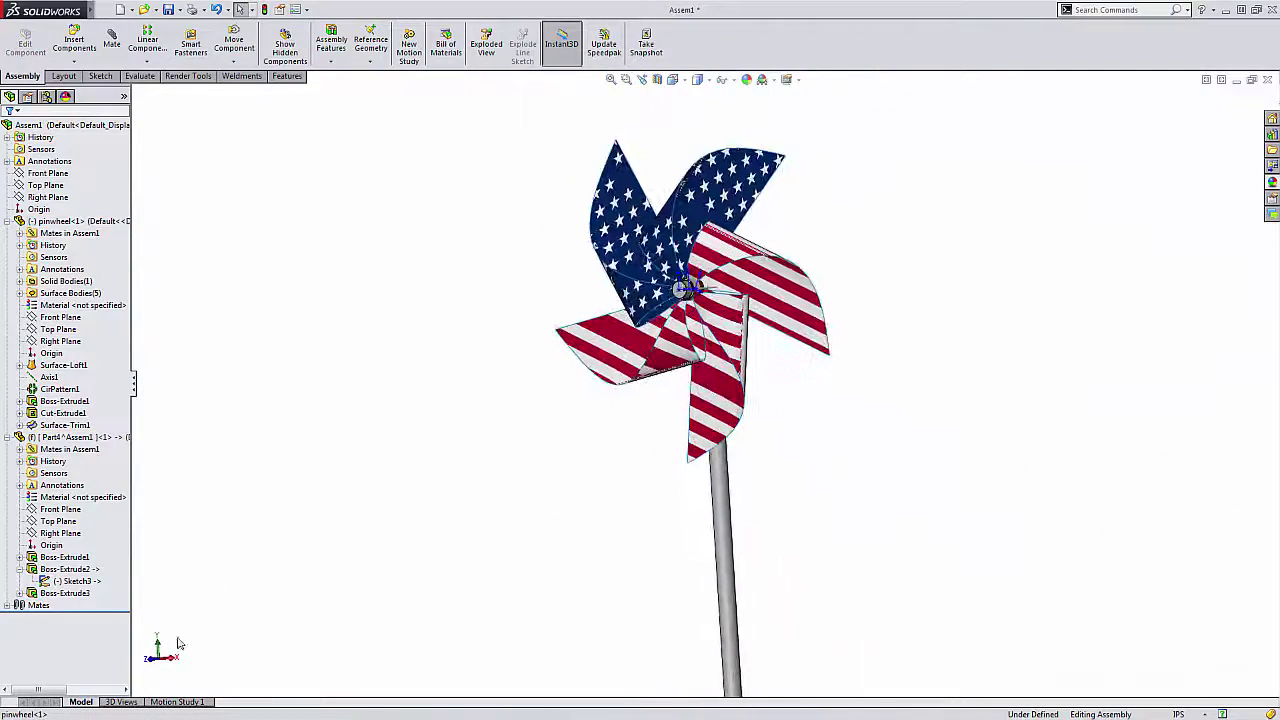
{"action": "left_click", "coordinate": [176, 701]}
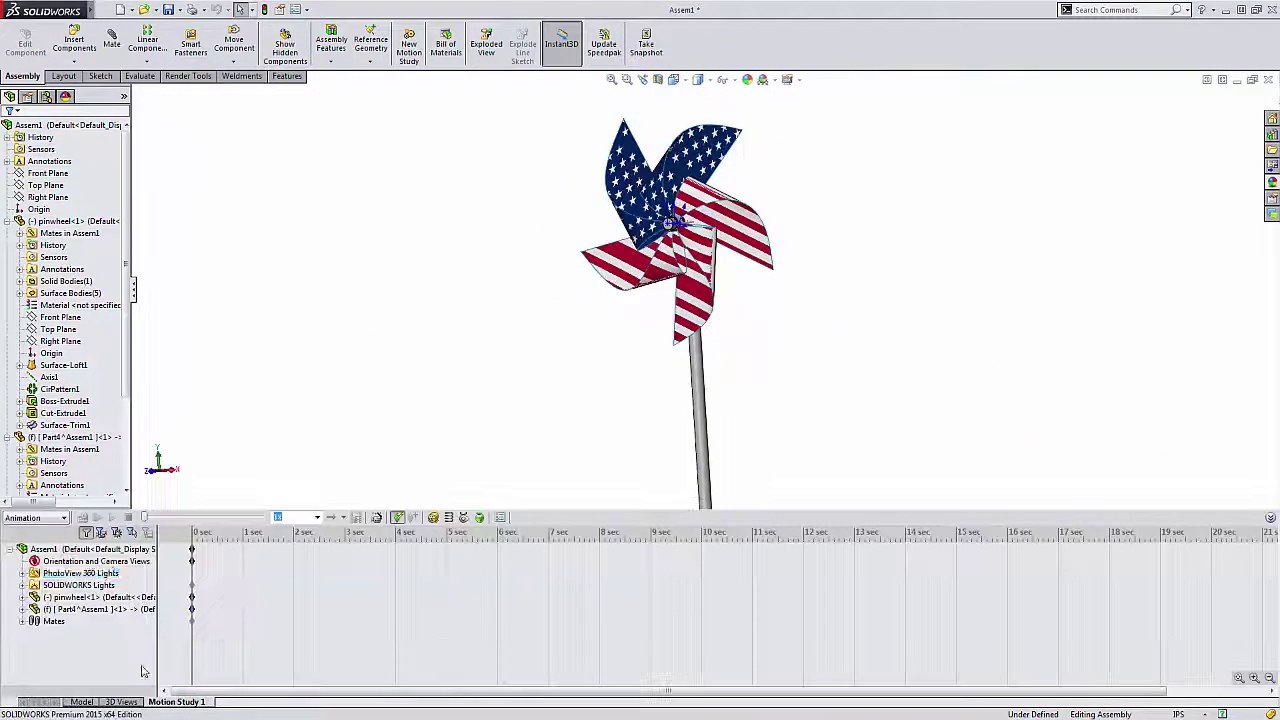
Add a constant-speed rotary motor to spin the pinwheel, and apply the flag appearance to the stick
{"action": "left_click", "coordinate": [433, 517]}
{"action": "scroll", "coordinate": [697, 195], "scroll_direction": "down", "scroll_amount": 10}
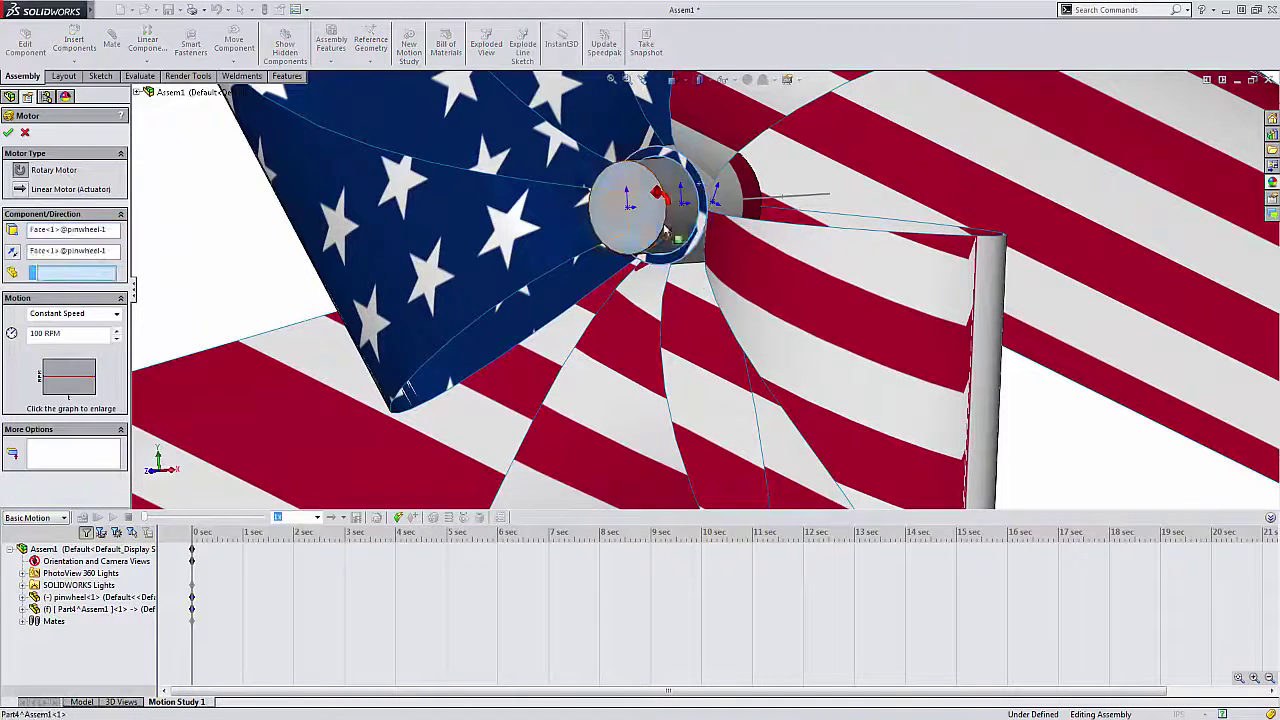
{"action": "left_click", "coordinate": [8, 132]}
{"action": "left_click", "coordinate": [1273, 181]}
{"action": "left_click_drag", "start_coordinate": [1143, 400], "coordinate": [707, 400]}
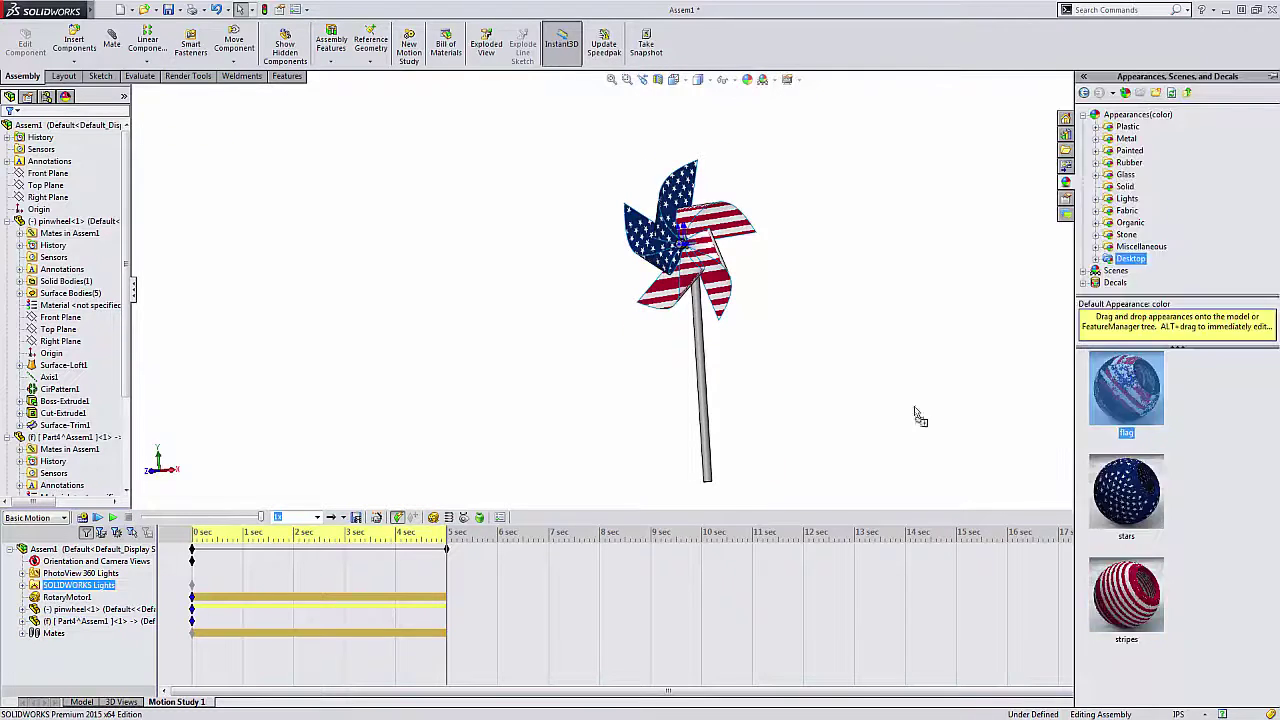
Edit the stick's flag appearance and adjust its surface mapping and size settings
{"action": "left_click", "coordinate": [65, 96]}
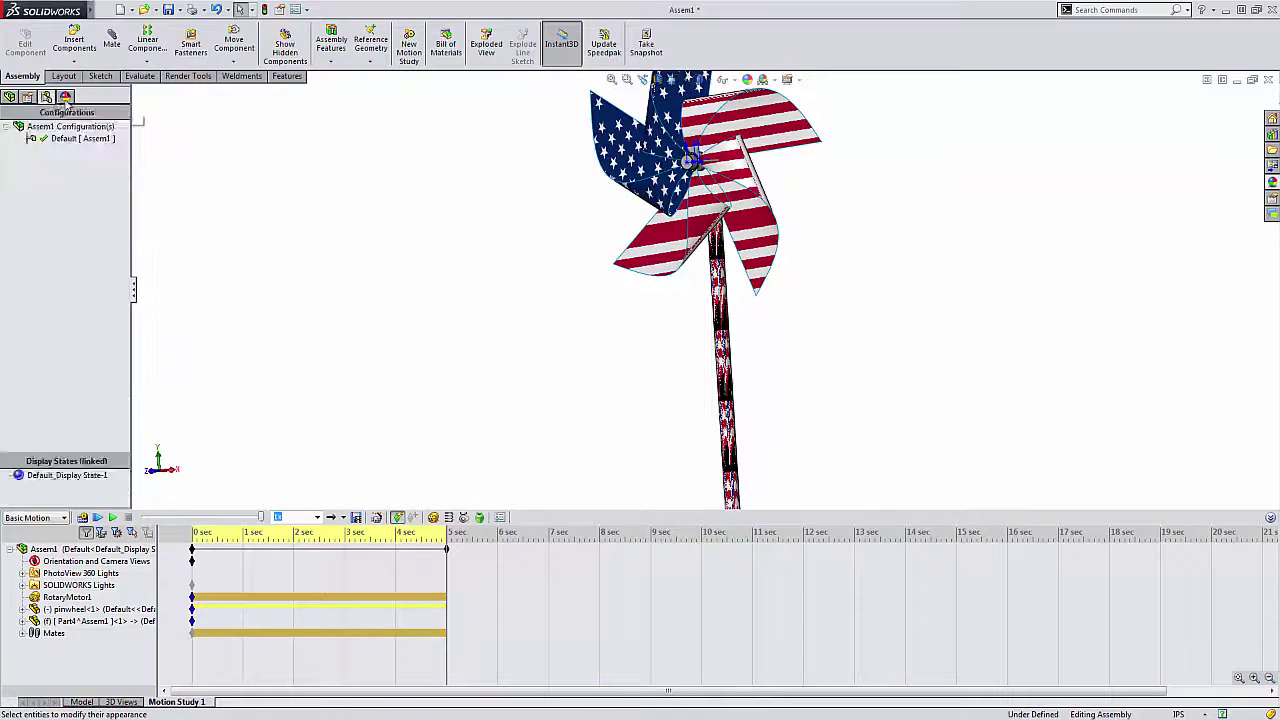
{"action": "right_click", "coordinate": [50, 190]}
{"action": "left_click", "coordinate": [85, 197]}
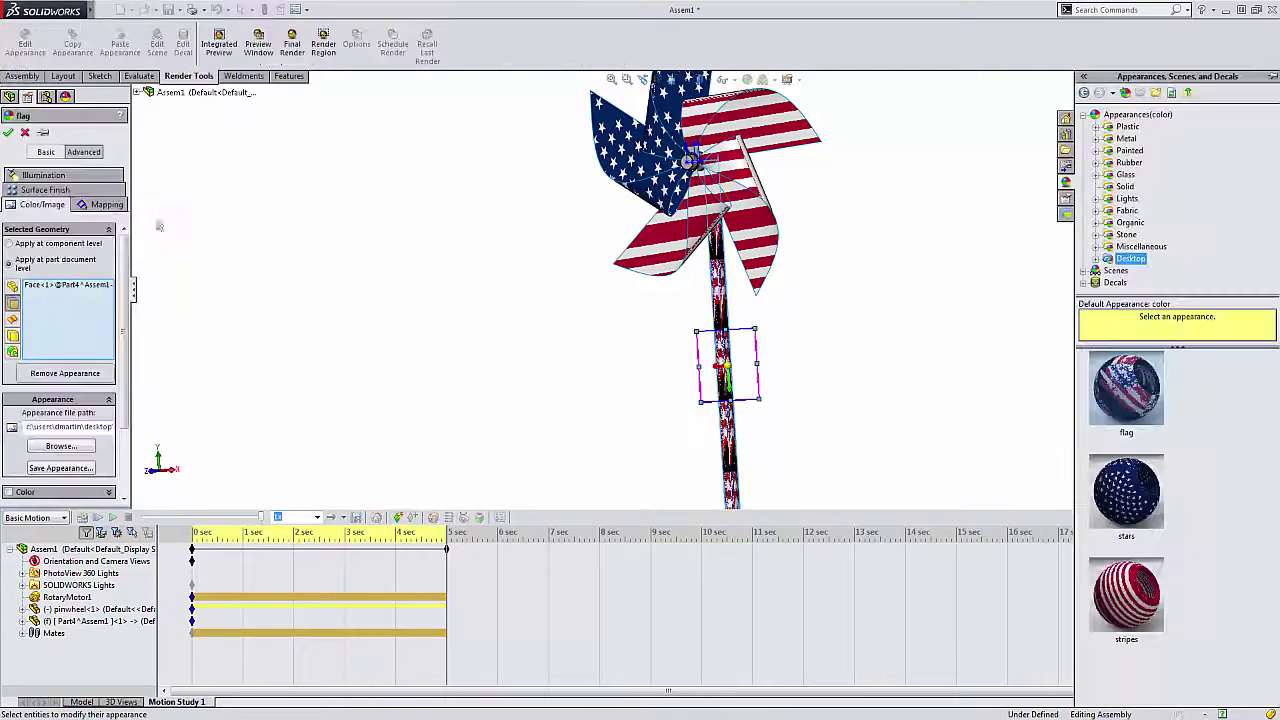
{"action": "left_click", "coordinate": [102, 206]}
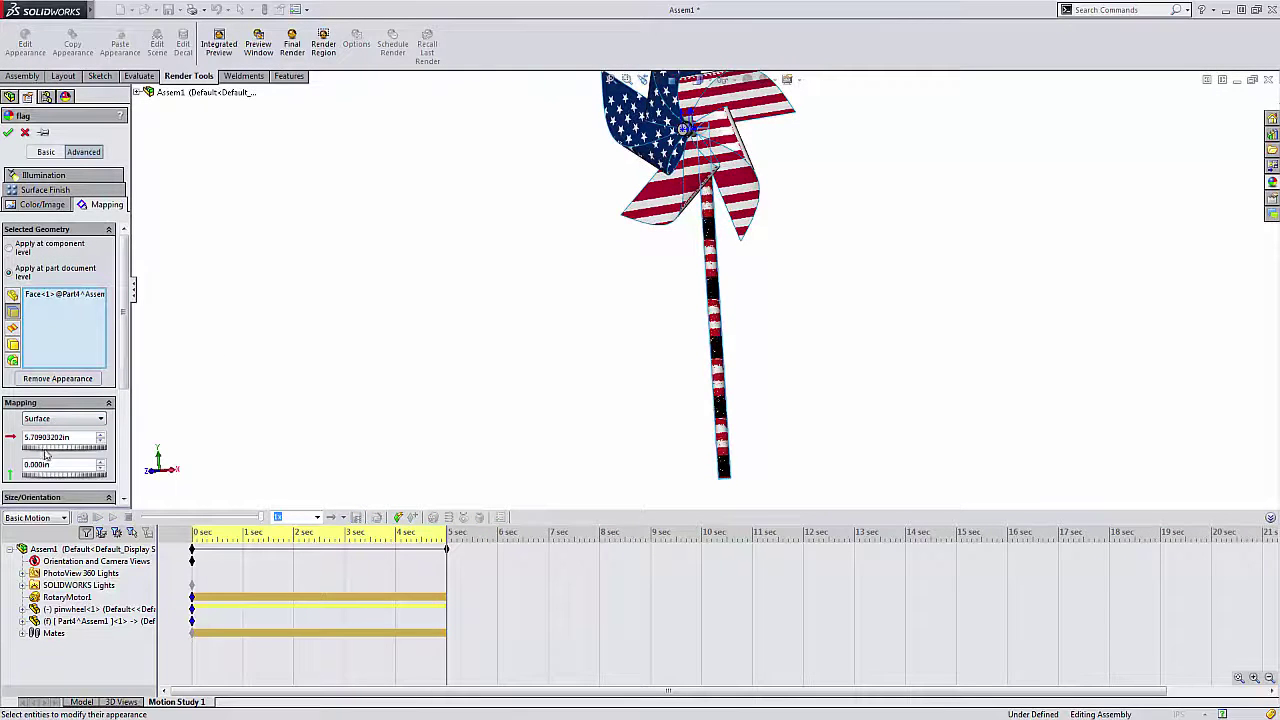
{"action": "scroll", "coordinate": [60, 450], "scroll_direction": "down", "scroll_amount": 3}
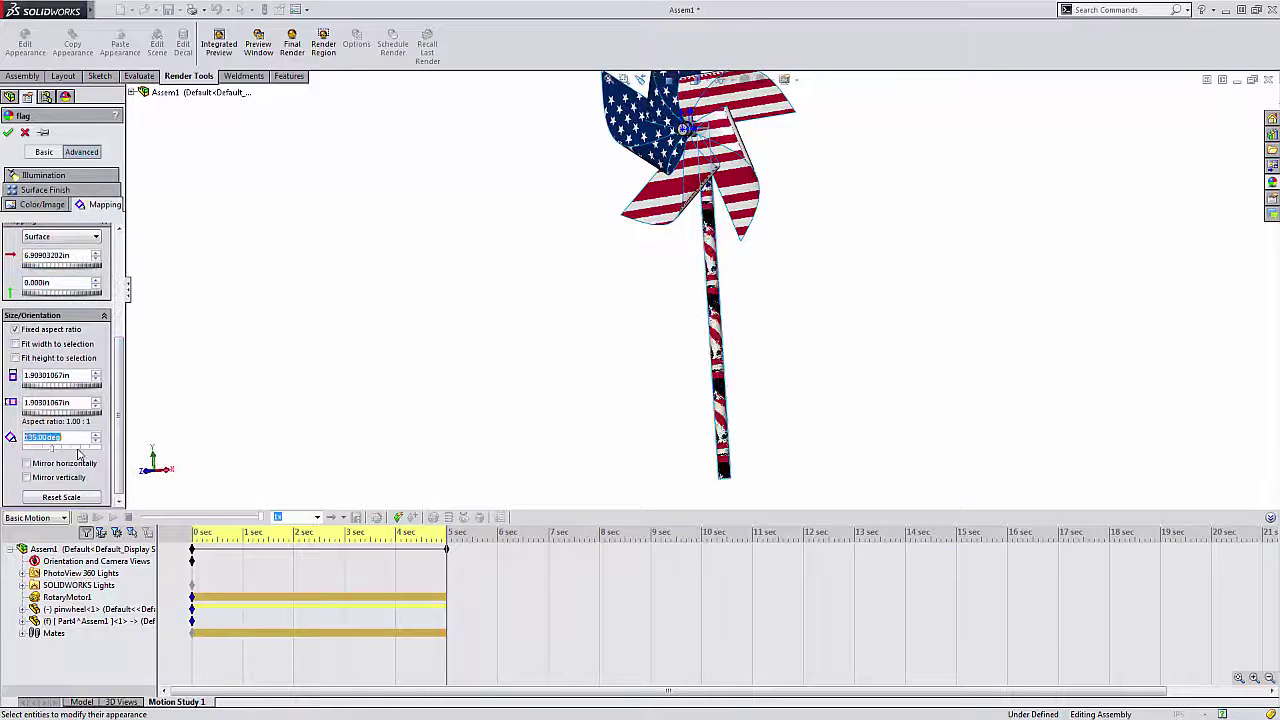
Accept the flag texture mapping and enlarge the model view above the timeline
{"action": "left_click", "coordinate": [22, 131]}
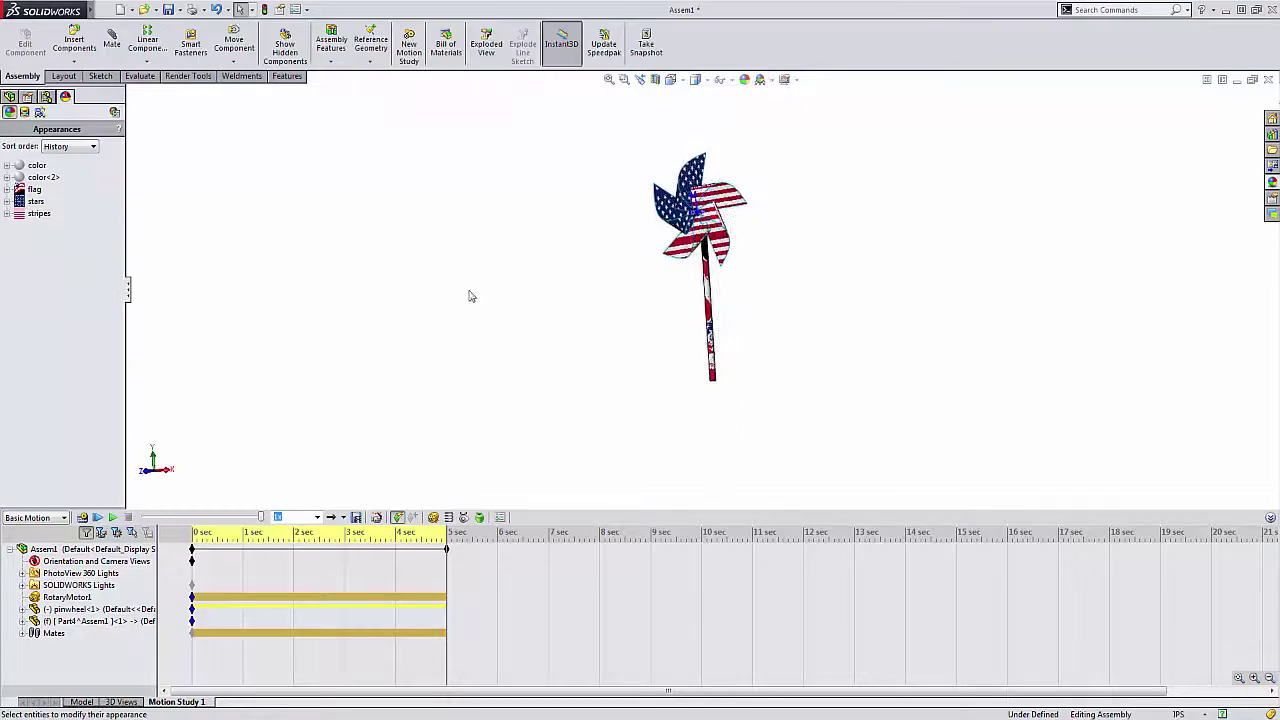
{"action": "left_click_drag", "start_coordinate": [626, 510], "coordinate": [626, 586]}
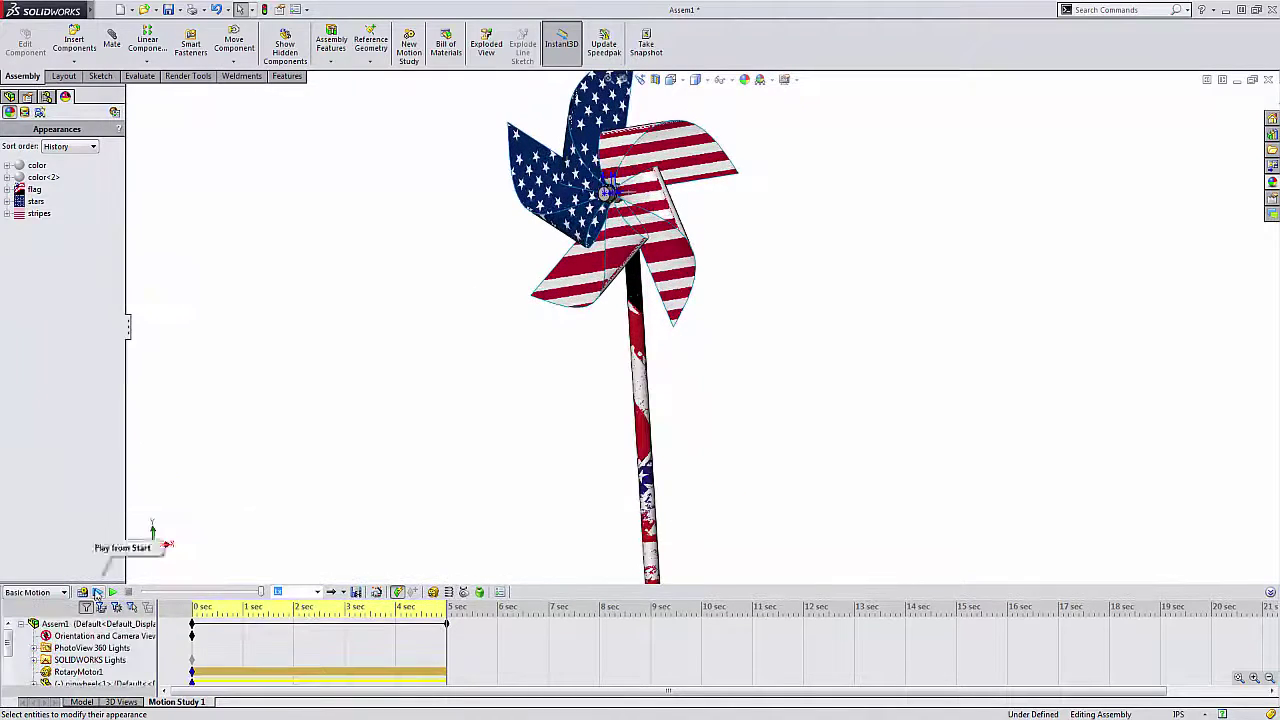